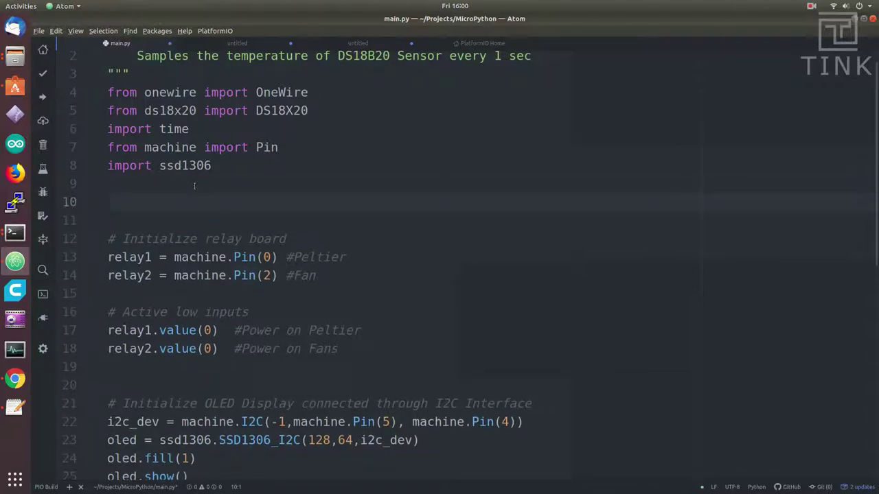
Step: Import network, create a WLAN STA_IF station, activate it and connect with accessPoint/apPassword if not connected
type("imoprt")
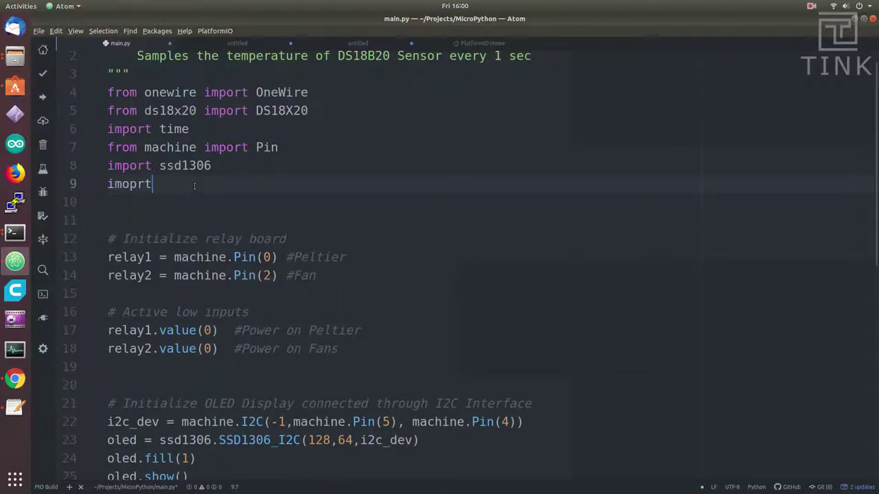
type("pot")
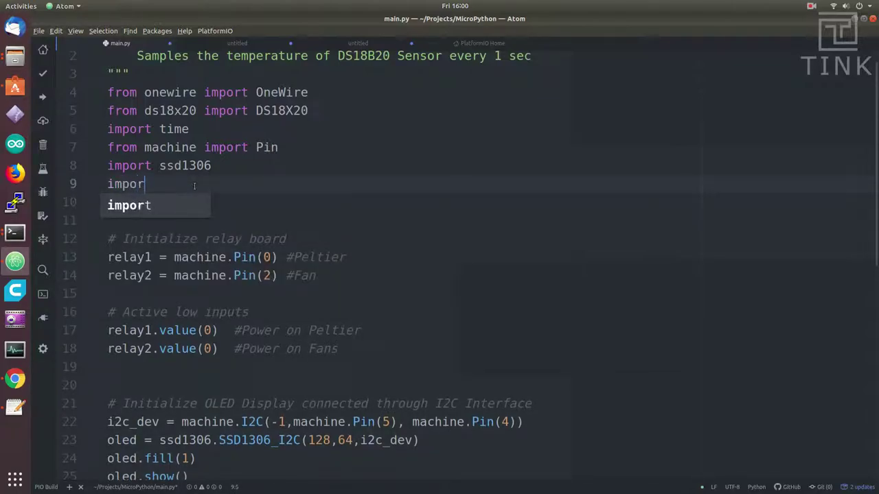
type("t network")
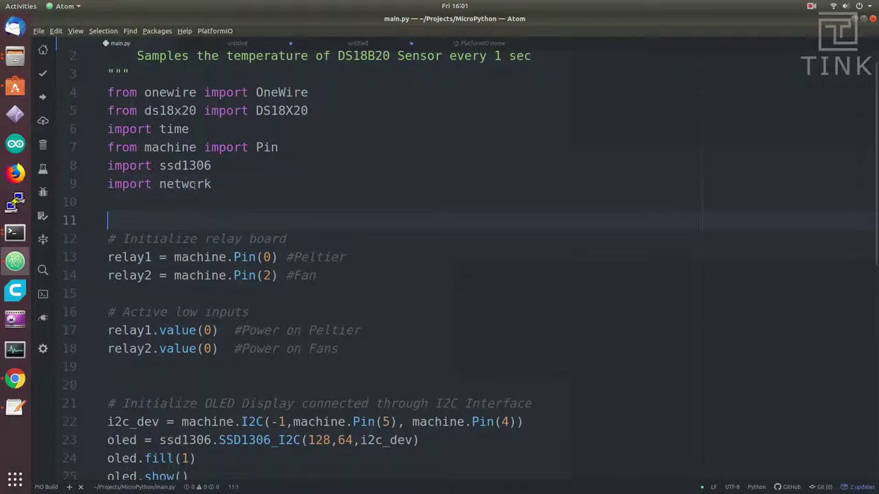
type("wifi = net")
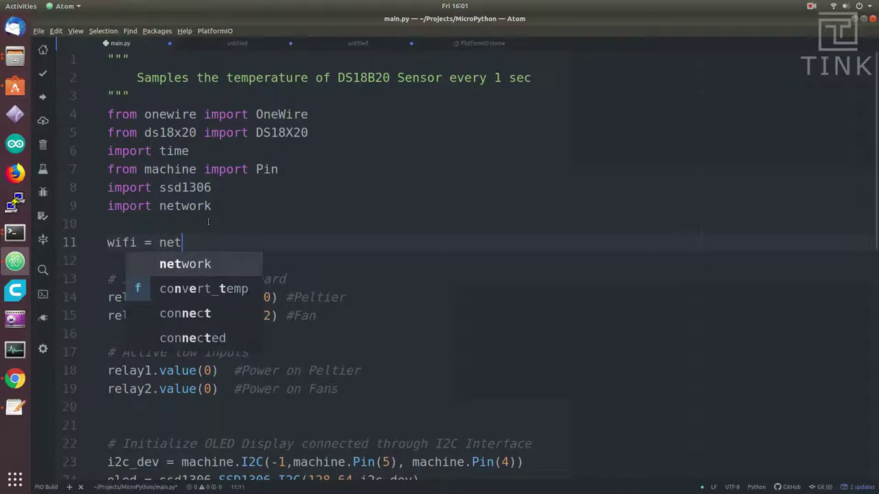
type("work.WLAN(")
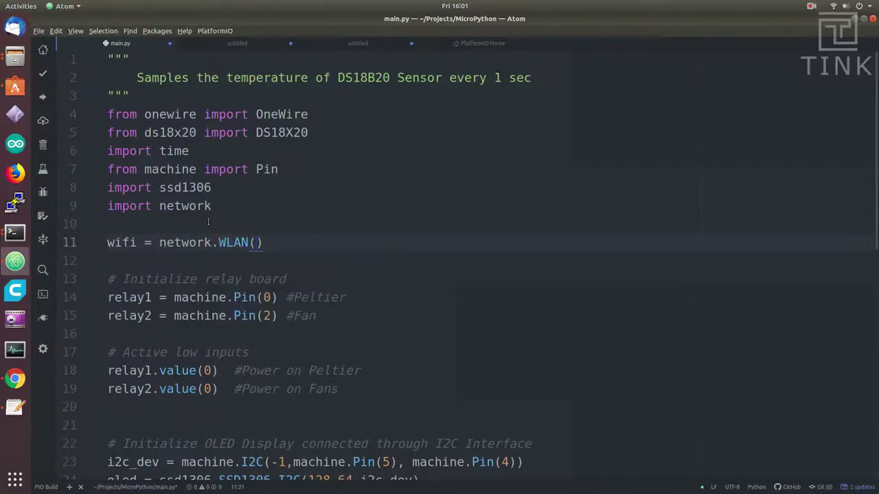
type("network.STA_IF)")
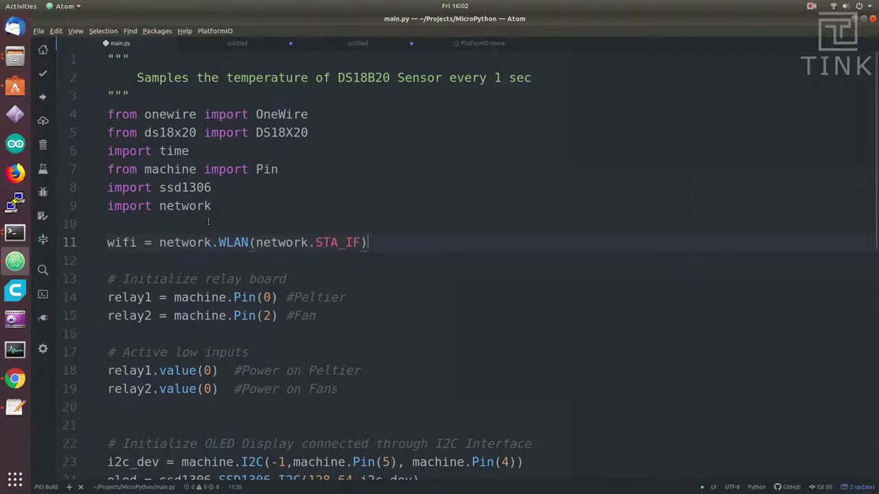
key("Return")
type("wifi.active(True)")
key("Return")
type("if not wifi.")
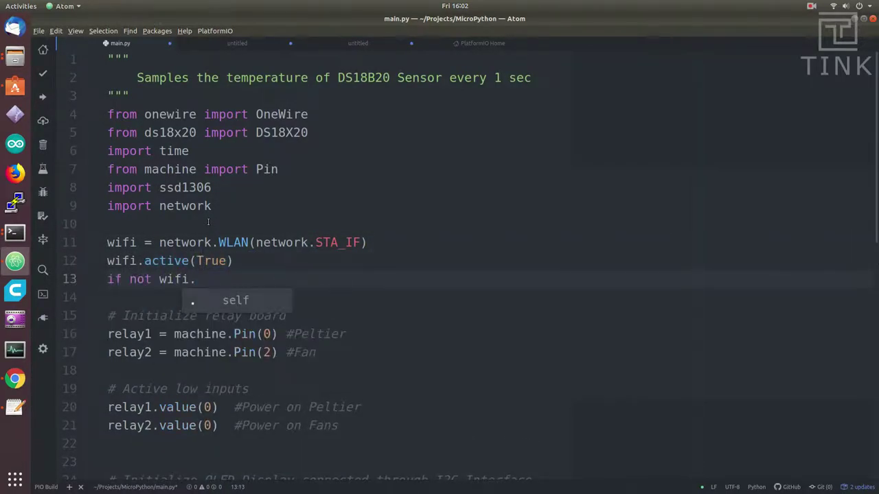
type("isconnected():")
key("Return")
type("print(\"Connnecting to WiFi AP..\")")
key("Return")
type("wifi")
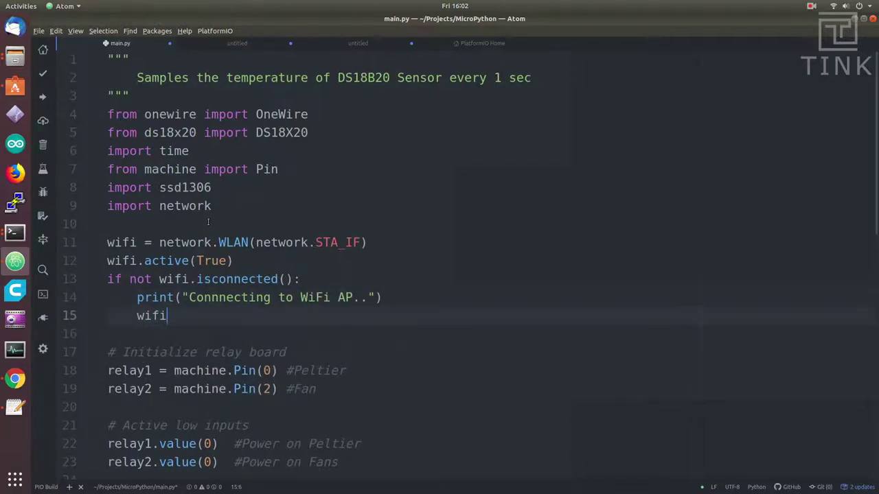
type(".connect(accessPoint, ")
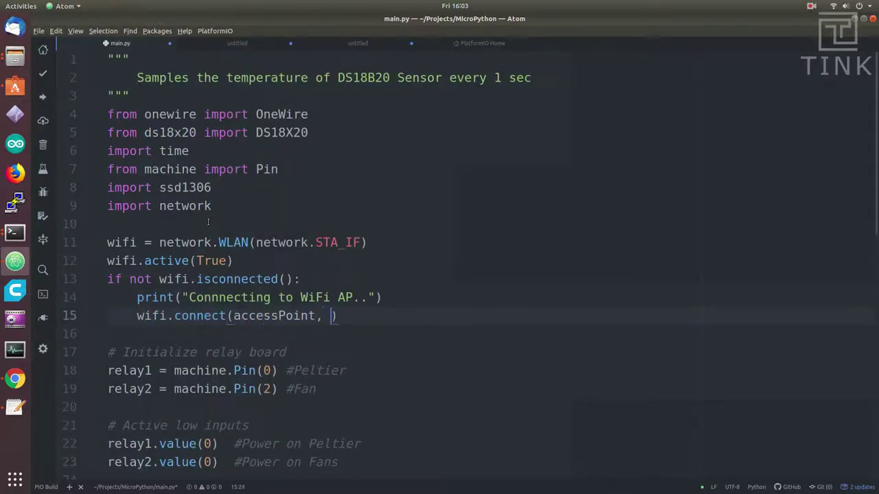
type("apPassword")
Step: Add the accessPoint credential line, a while-not-connected pass loop, and a 'Current Network Config' print
left_click(208, 221)
key("Return")
key("Return")
key("Up")
type("ac")
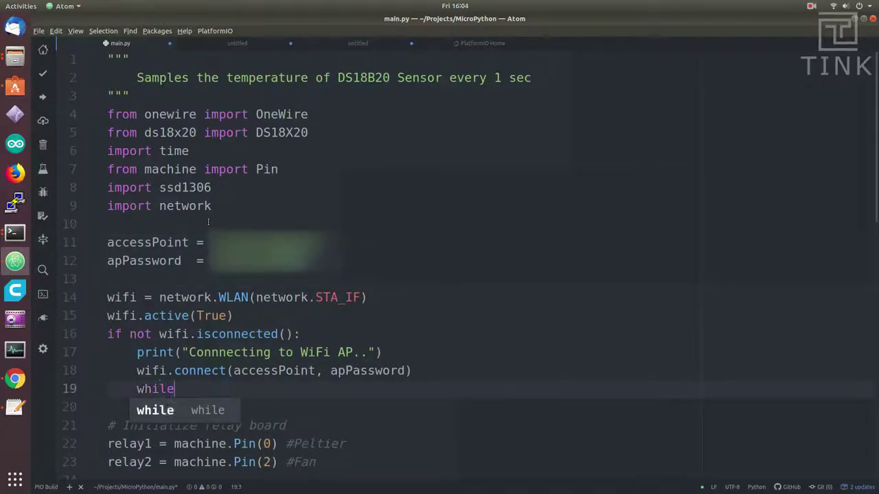
type("not wifi.")
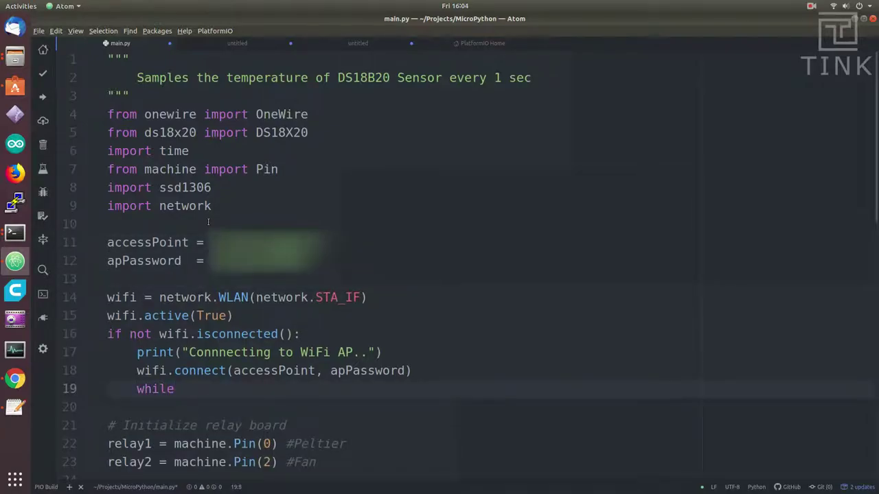
type("isconnected():")
key("Return")
type("pass")
key("Return")
key("BackSpace")
type("print(")
type("\"")
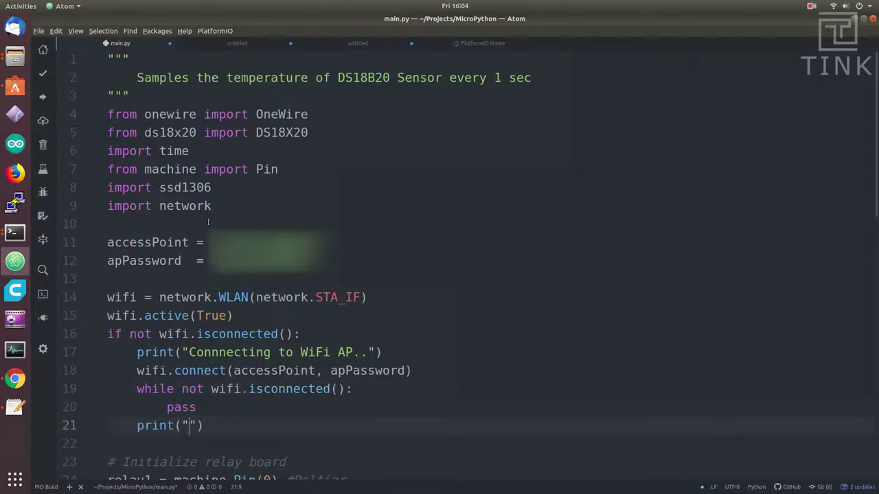
type("Current Network Configuration:")
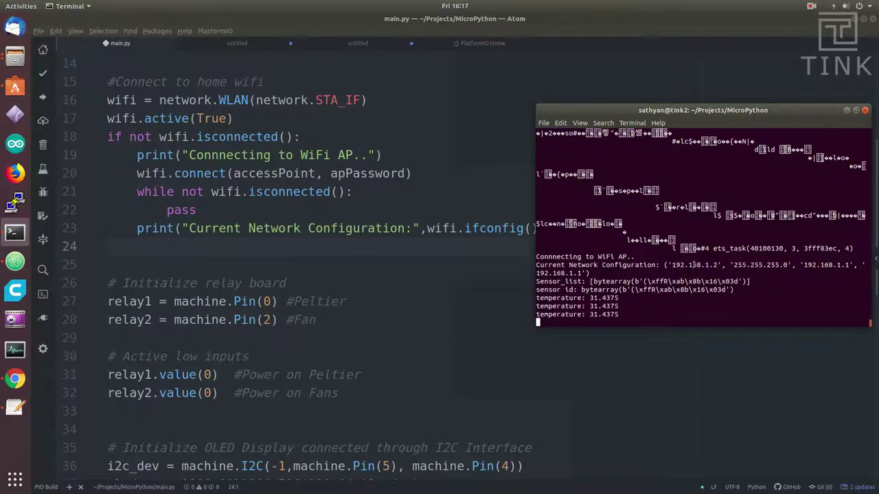
Step: Select the board's Current Network Configuration output line in the terminal
triple_click(694, 265)
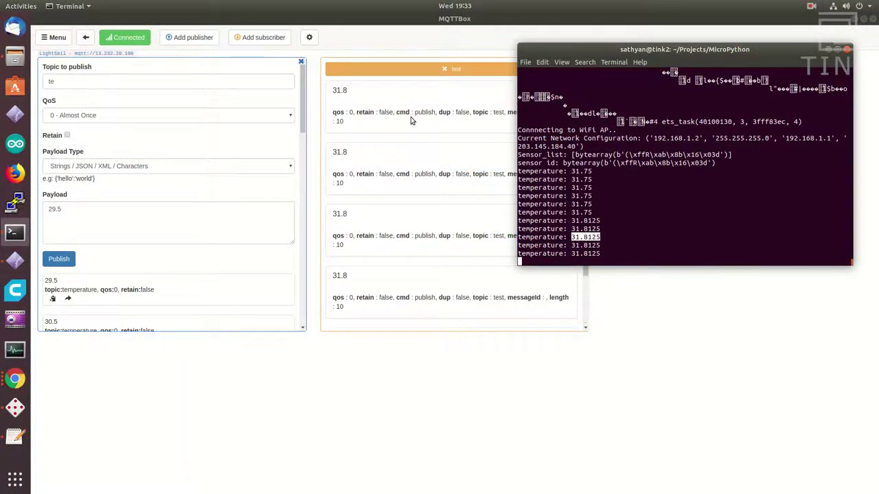
Step: Open an SSH terminal to the Node-js Lightsail instance and center its window
double_click(582, 254)
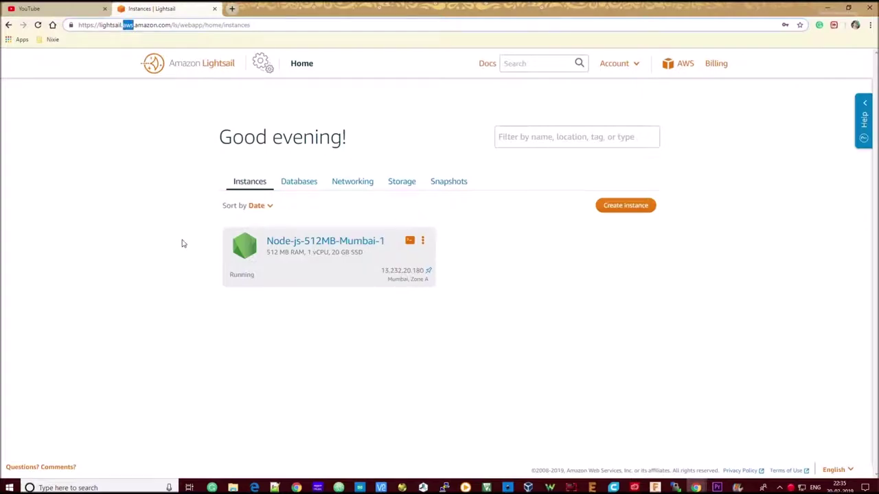
left_click(184, 244)
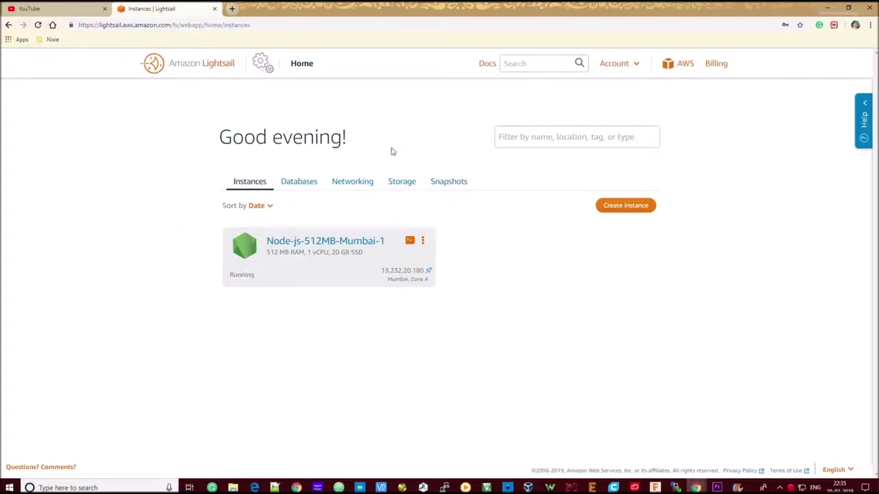
left_click(413, 243)
left_click_drag(289, 9, 608, 35)
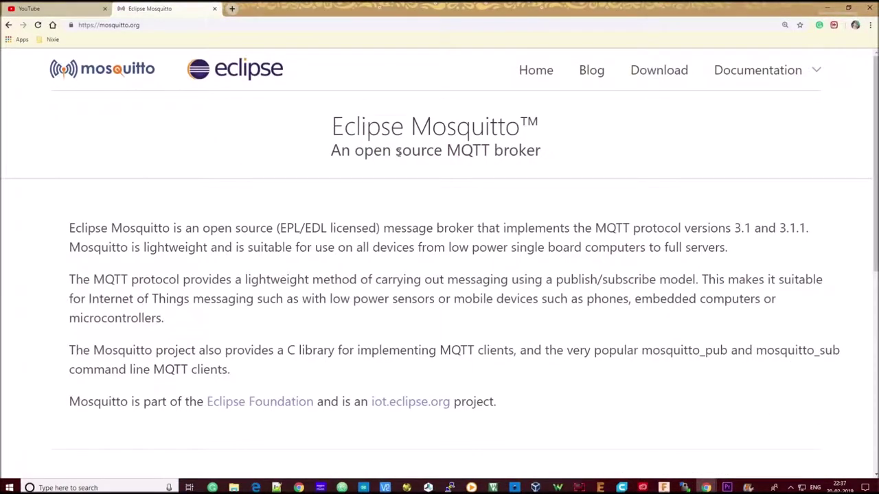
Step: Highlight the Eclipse Mosquitto title and the word 'open' in its tagline
left_click_drag(332, 131, 542, 151)
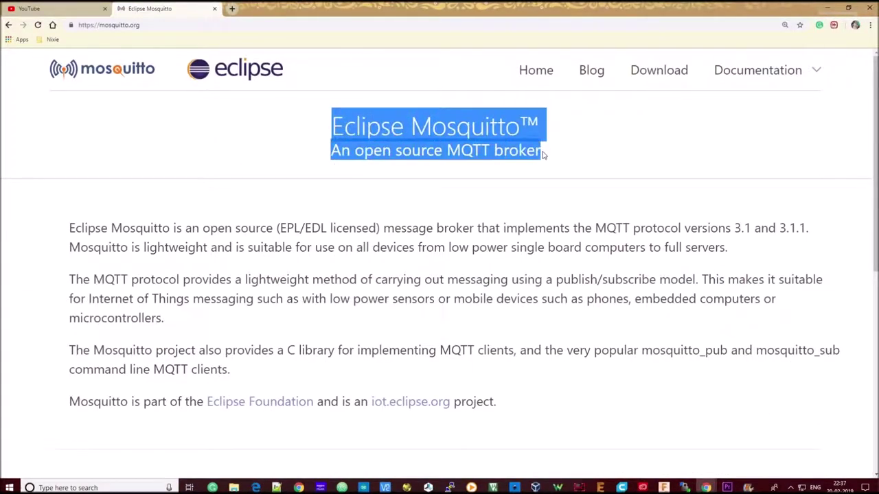
left_click(459, 136)
double_click(434, 131)
double_click(361, 151)
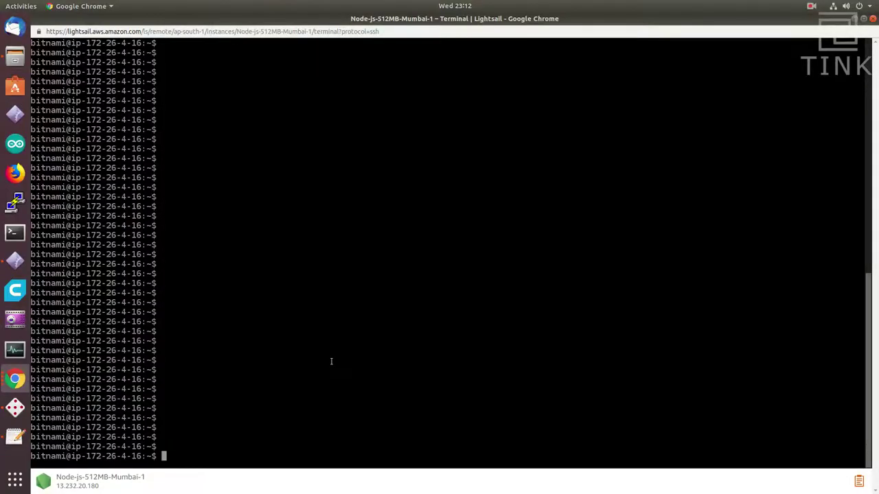
Step: Start the broker with mosquitto -v and highlight its listening on port 1883 lines
type("mosquitto -v")
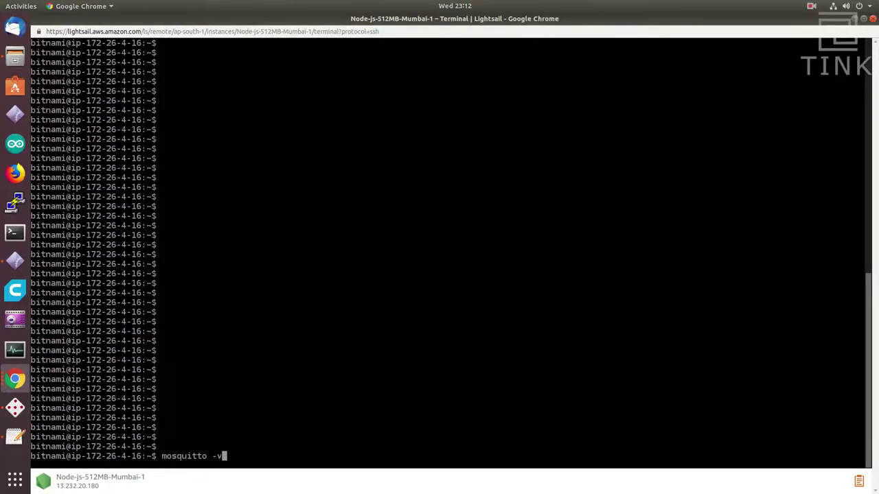
key("Return")
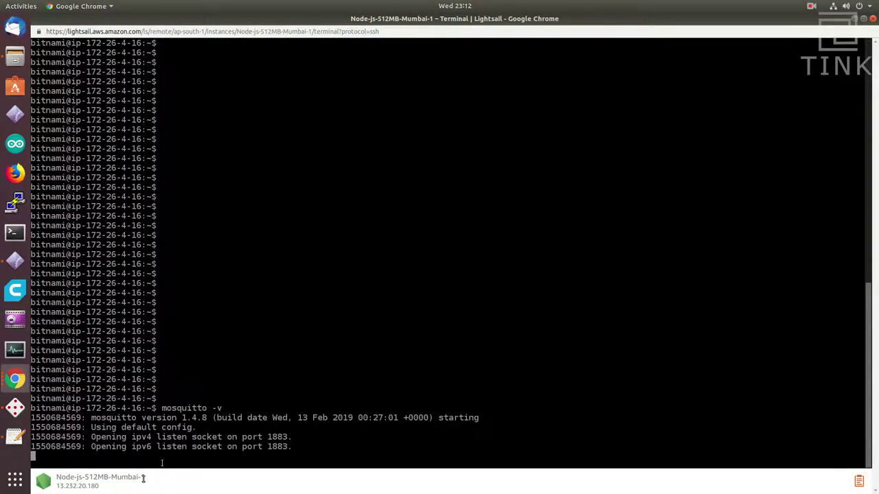
left_click_drag(103, 401, 295, 416)
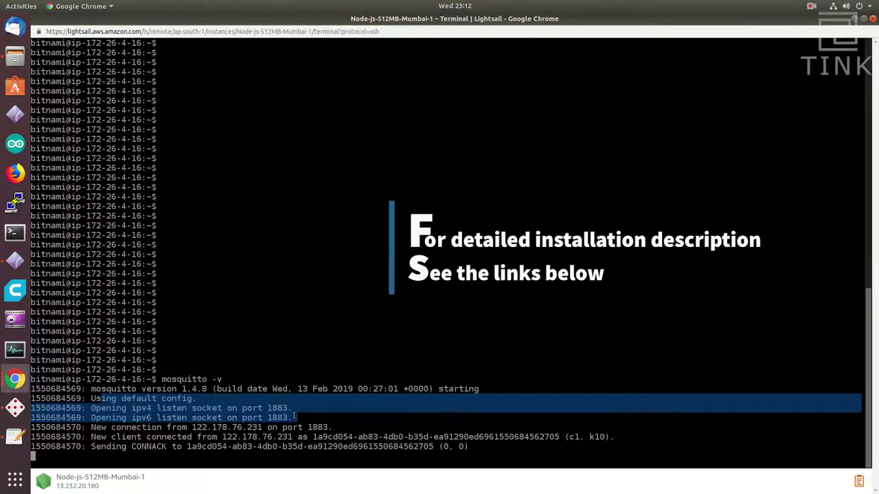
left_click(202, 437)
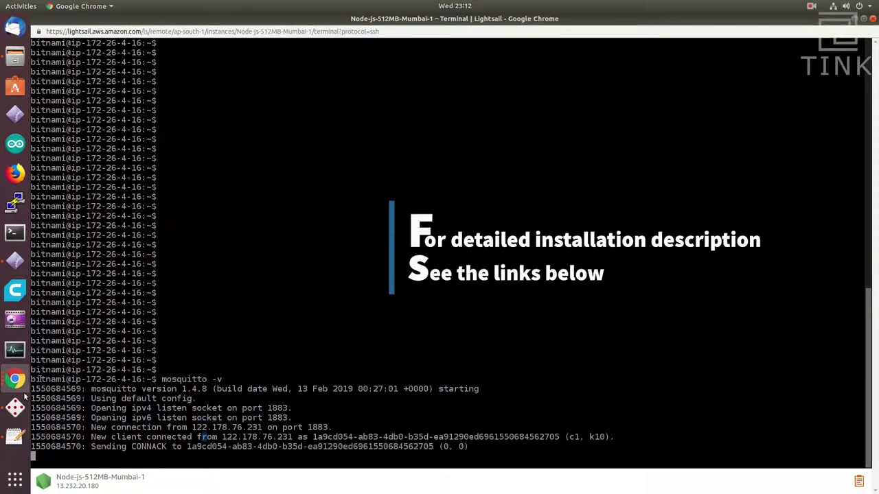
Step: Save and connect the MQTTBox broker connection, placing the broker log terminal beside it
left_click(15, 407)
left_click(268, 249)
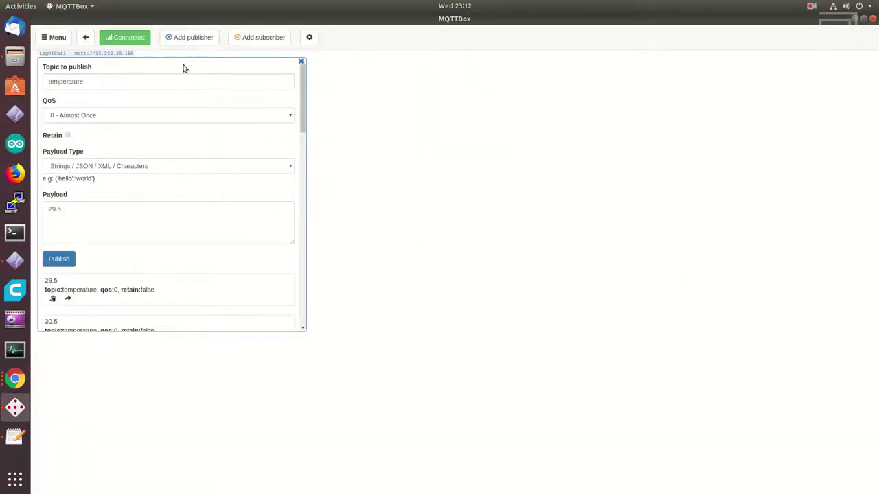
key("alt+Tab")
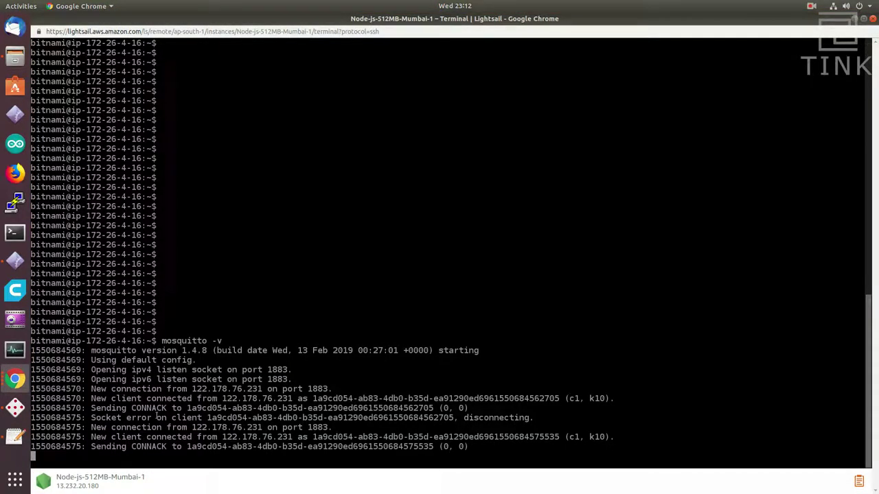
left_click_drag(299, 19, 643, 40)
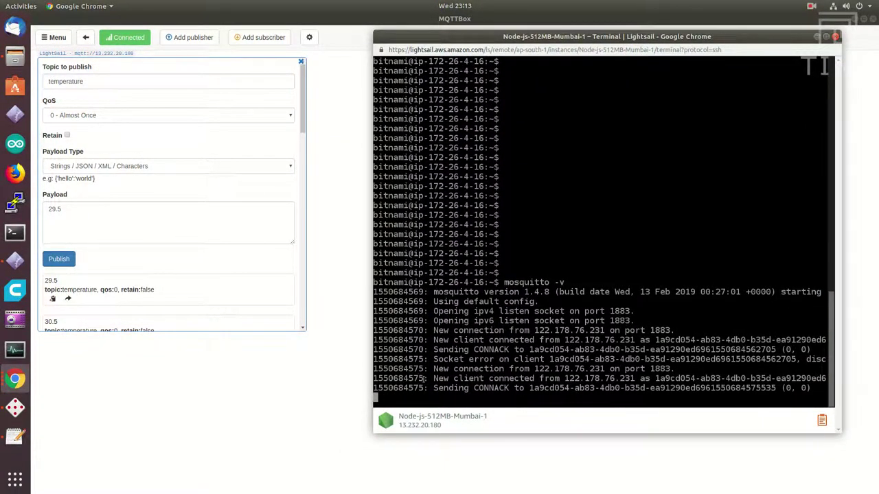
left_click(263, 37)
Step: Add a subscriber to the 'temperature' topic in MQTTBox
left_click(349, 81)
type("temperat")
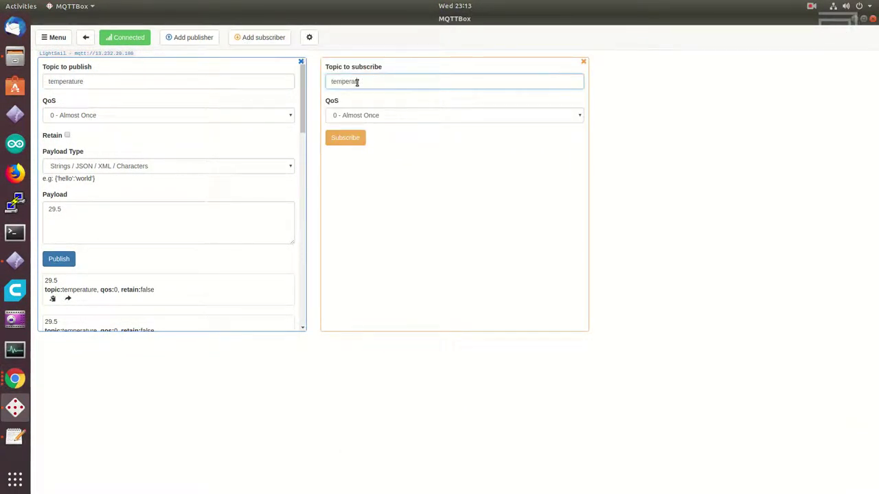
type("ire")
key("BackSpace")
key("BackSpace")
key("BackSpace")
type("ure")
left_click(346, 137)
Step: Publish 29.5 to temperature several times, checking the broker log forwards the 4-byte payload
key("alt+Tab")
left_click(59, 259)
key("alt+Tab")
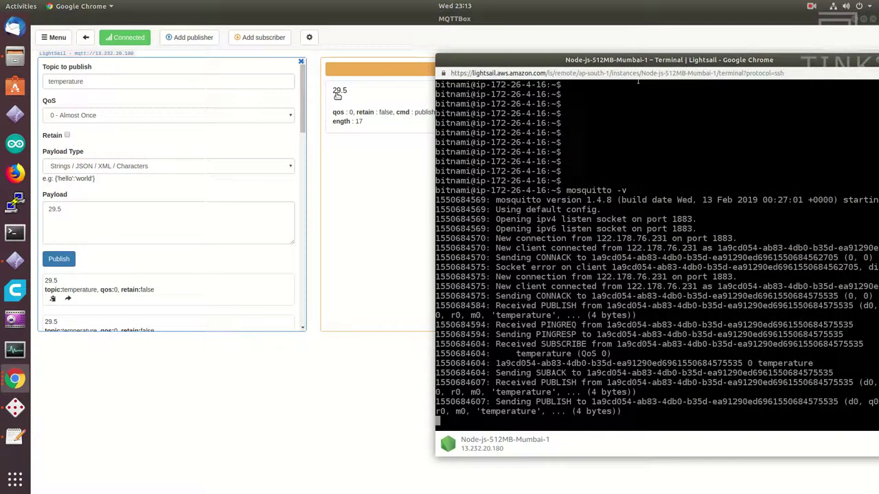
left_click_drag(560, 402, 581, 411)
key("alt+Tab")
left_click(68, 258)
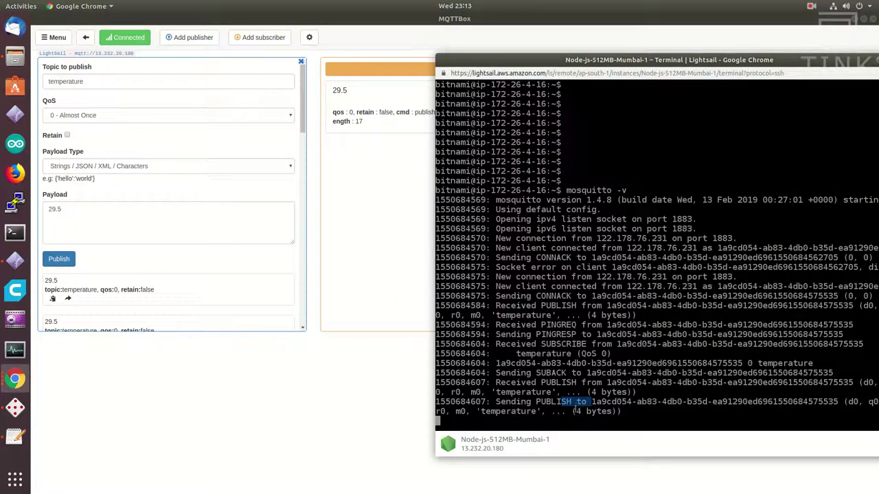
left_click_drag(573, 411, 581, 411)
left_click(350, 146)
left_click(59, 259)
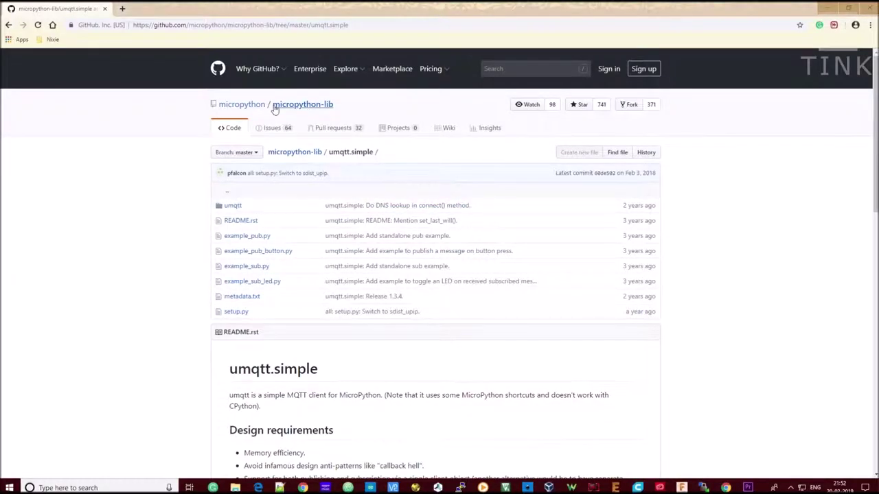
triple_click(337, 151)
left_click(372, 149)
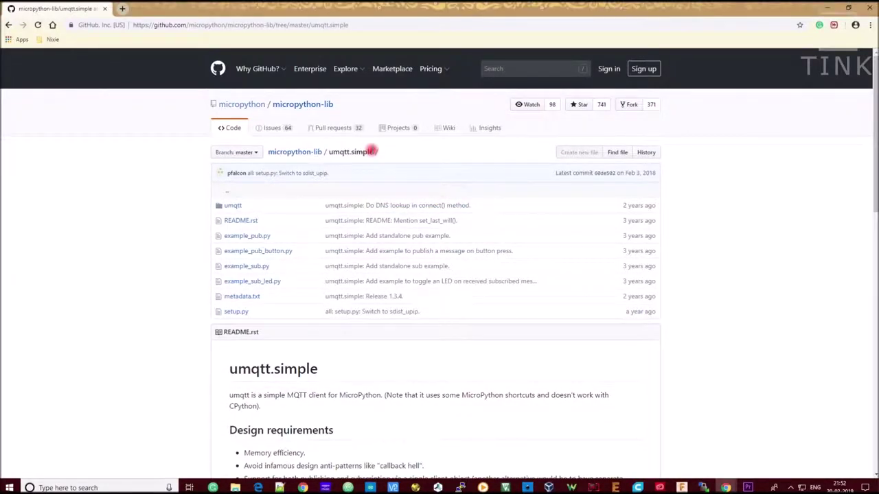
scroll(337, 290, "down", 3)
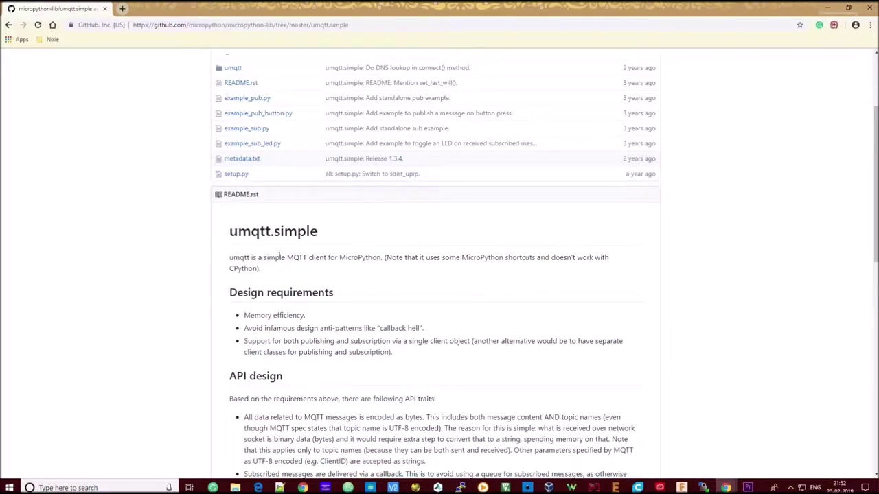
left_click_drag(262, 254, 389, 257)
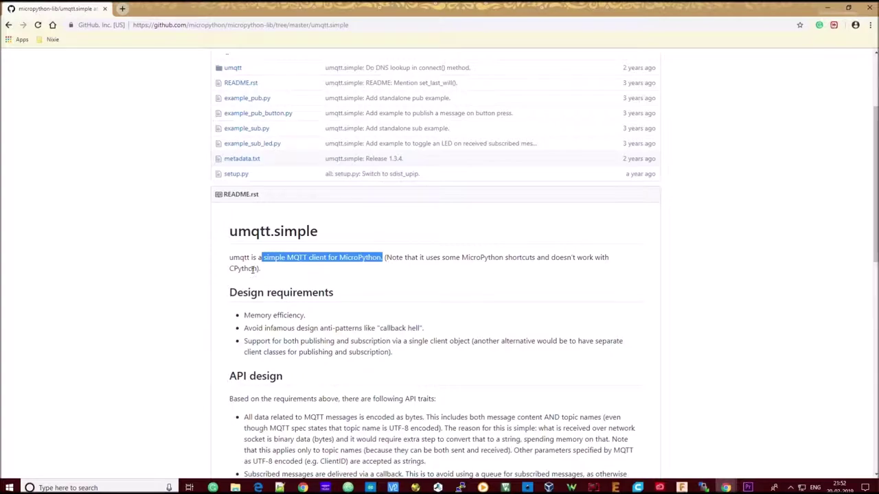
scroll(253, 269, "down", 3)
left_click_drag(245, 177, 308, 179)
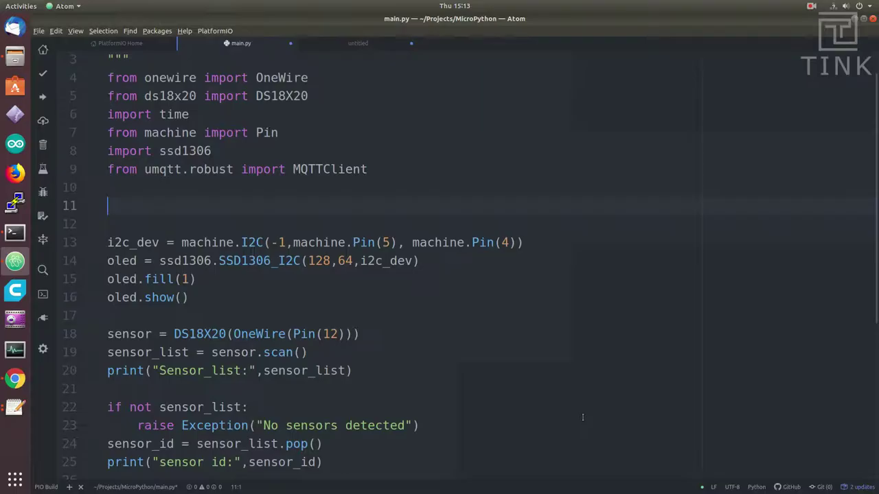
type("client_id = \"")
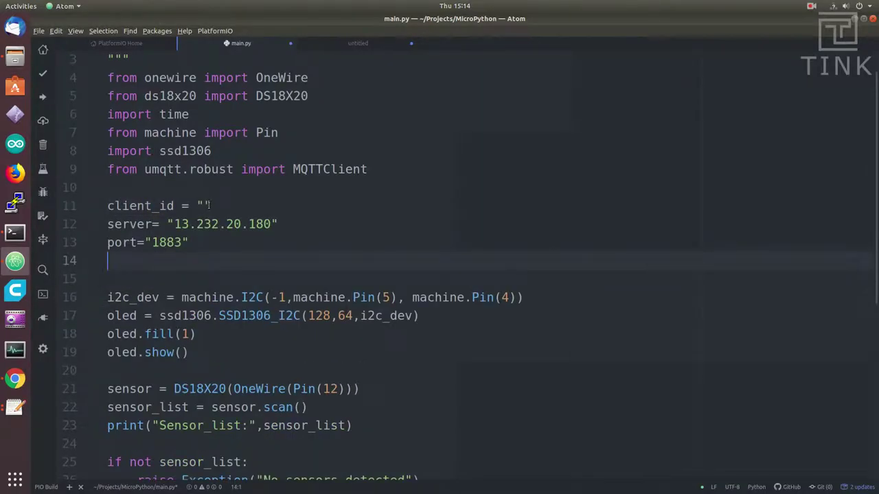
Step: Paste the client_id value and add empty user and password variables after the port line
left_click(206, 206)
type("bcf12780-0ab8-4c7b-99f9-967a4b98ff21")
left_click(205, 243)
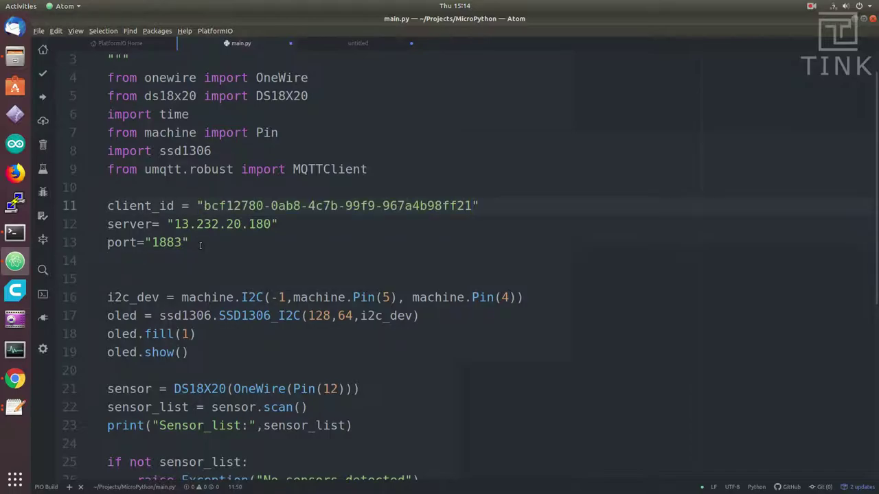
key("Return")
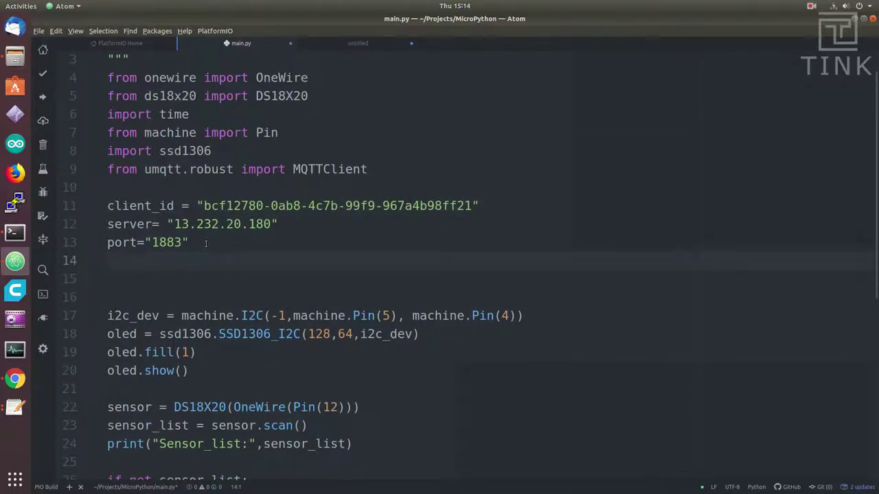
type("user")
type("=\"\"")
key("Return")
type("password =\"\"")
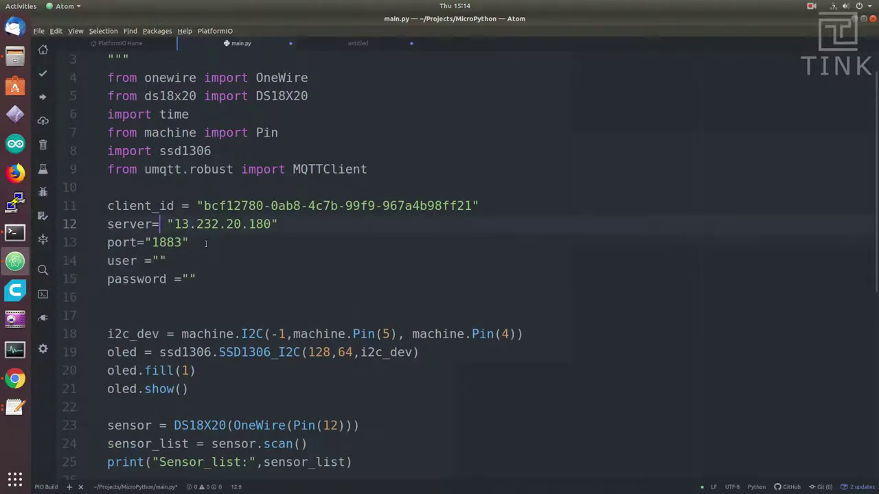
key("Down")
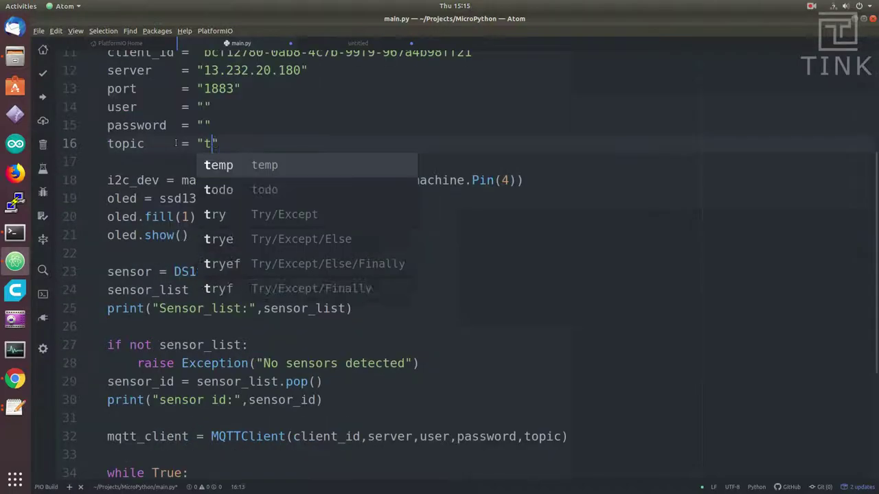
type("emperature sensor connected through one wire Interface")
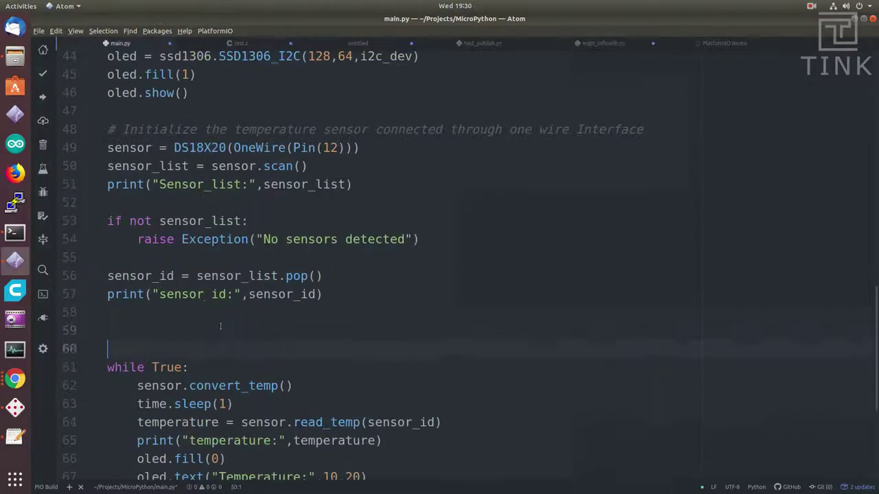
Step: Under a '#Connect to MQTT Server' comment, create MQTTClient(client_id, server_ip, server_port, user, password)
type("#Connect to MQTT Server")
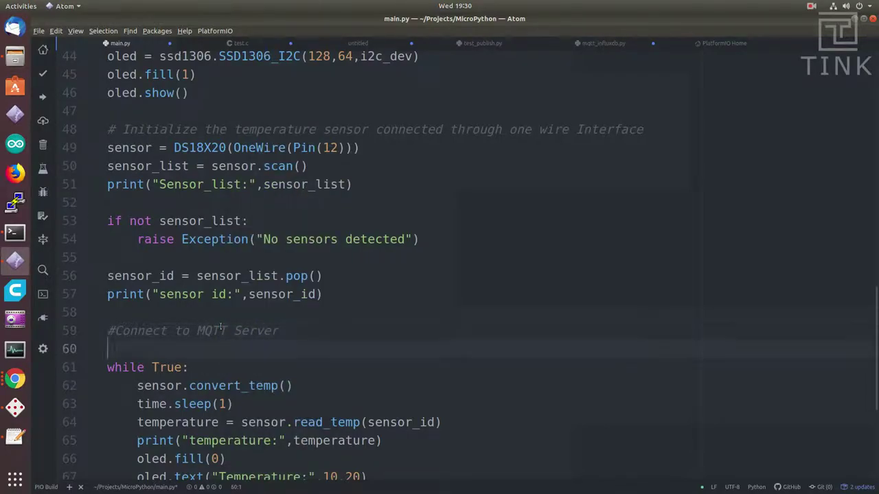
key("Down")
key("Return")
key("Up")
type("mqtt_client = MQTTClient()")
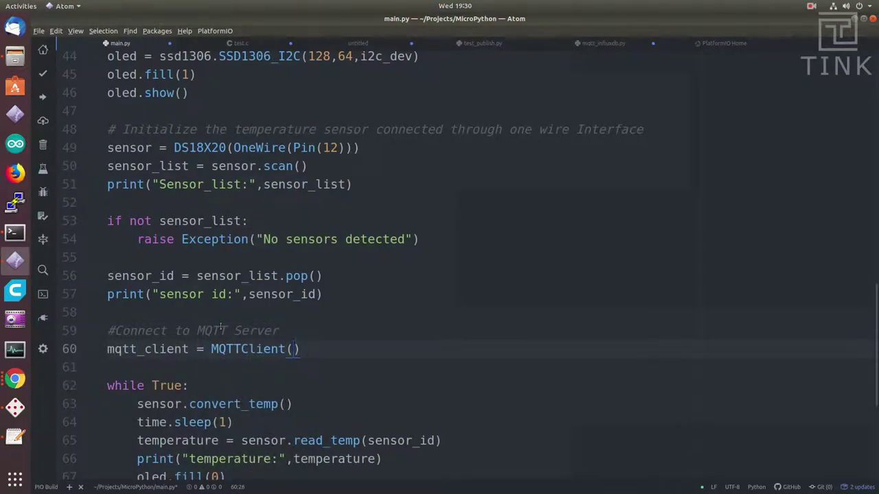
type("clie")
key("Down")
key("Tab")
type(",server")
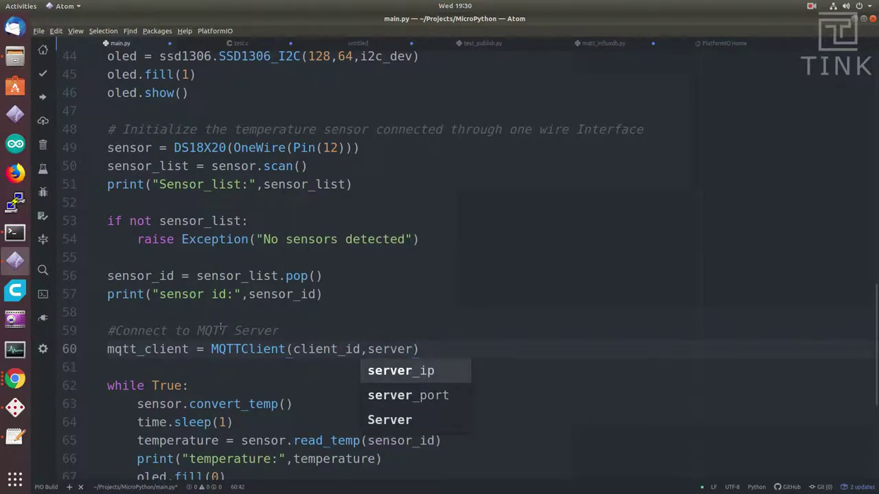
key("Tab")
type(",se")
key("Down")
key("Tab")
type(",user,u")
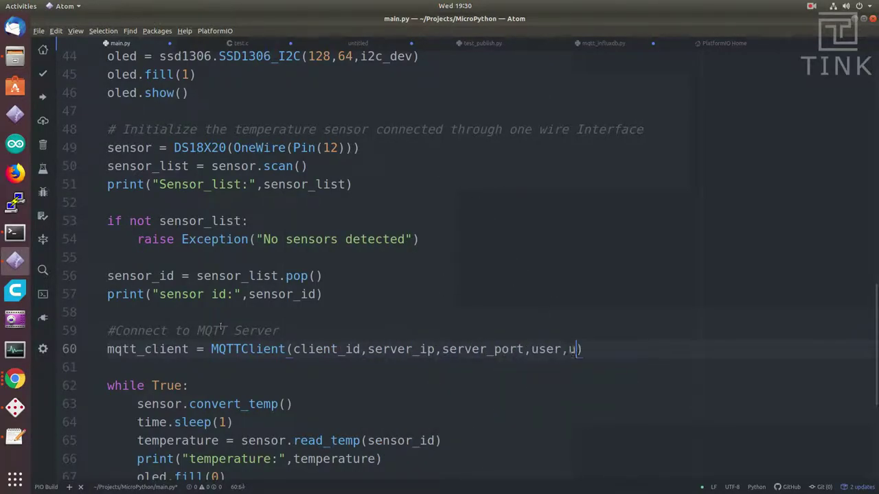
key("BackSpace")
type("password")
Step: Add mqtt_client.connect() and publish(topic, str(round(temperature,1))) in the loop
key("End")
key("Return")
type("mqtt_client.con")
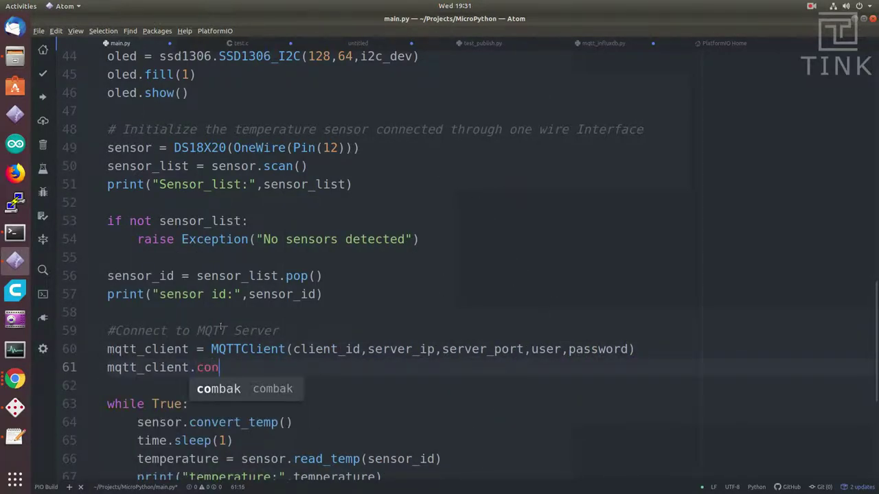
type("nect()")
key("Return")
key("Down")
key("Down")
key("Down")
key("Down")
key("Down")
key("Down")
key("Down")
key("Down")
key("Down")
key("Down")
key("Down")
key("Down")
key("Down")
key("Down")
type("mqtt")
key("Tab")
type("/")
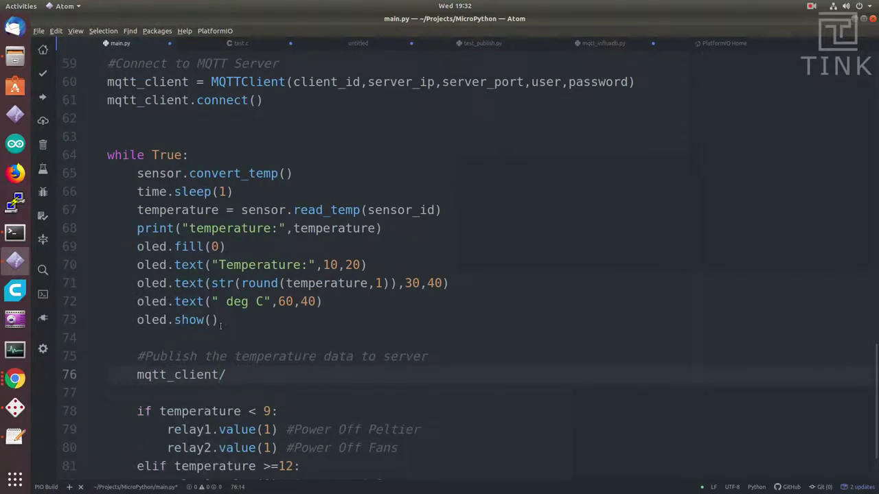
key("BackSpace")
type(".pub")
key("Tab")
type("()")
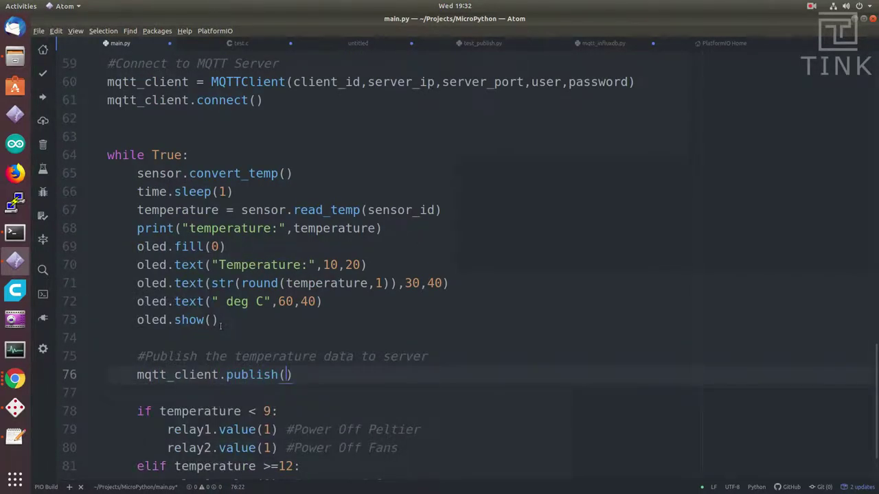
type("topic,str(rou")
key("Tab")
type("(")
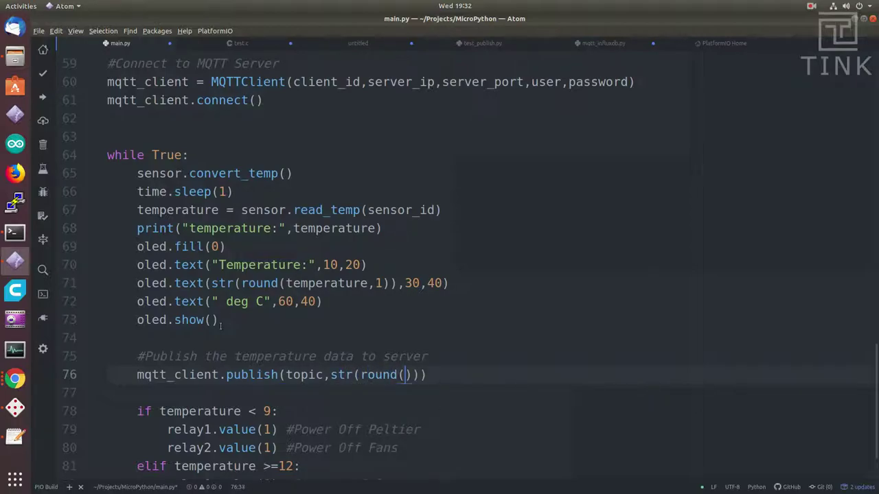
type("temper")
key("Tab")
type(",1")
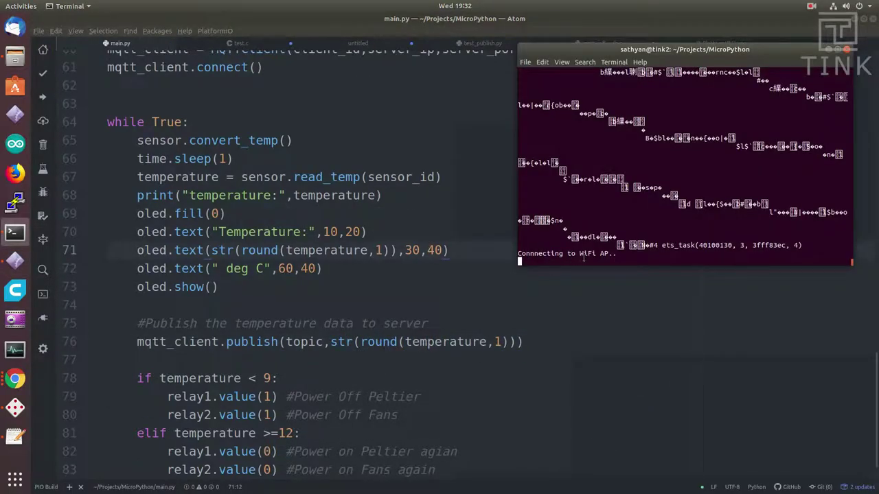
Step: Highlight the board's network configuration output and its 31.8125 temperature readings
triple_click(552, 237)
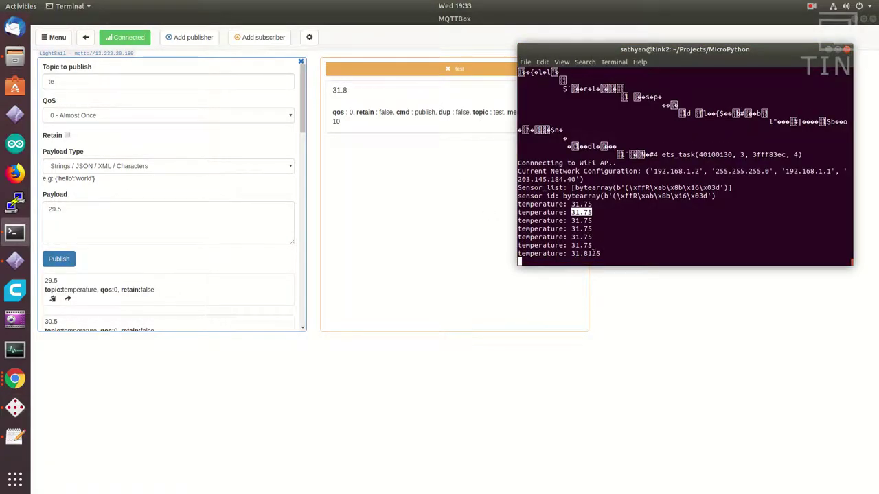
double_click(580, 253)
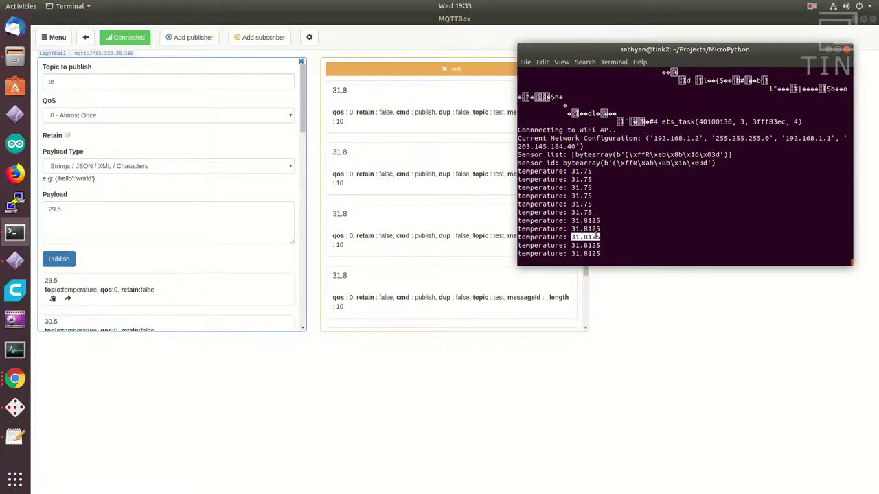
double_click(585, 253)
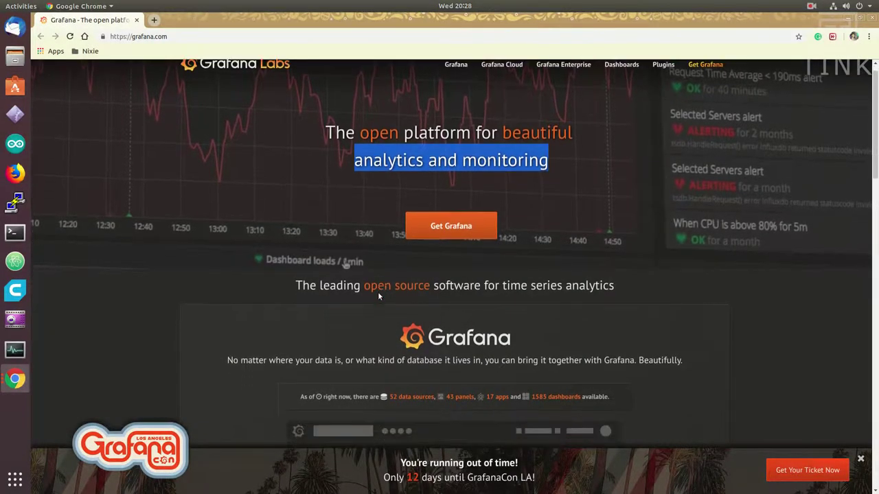
scroll(377, 293, "down", 1)
Step: Highlight 'open source software for time series analytics', then play the Visualize demo video
double_click(378, 231)
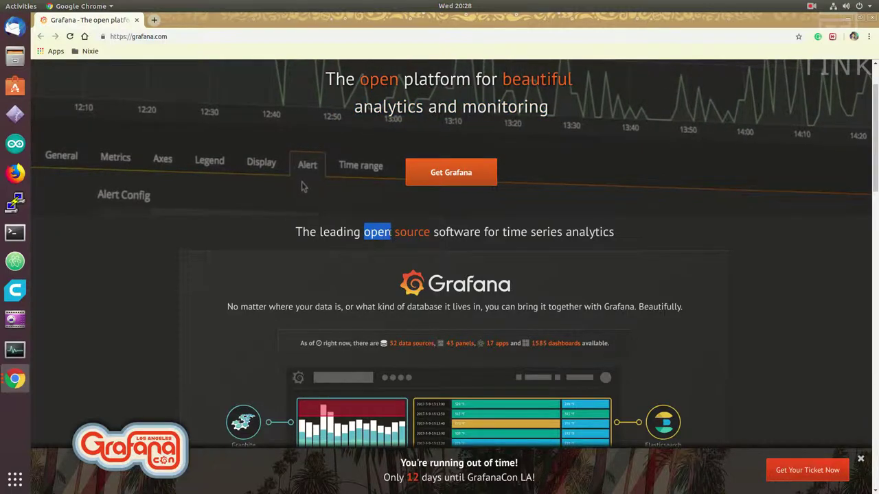
left_click_drag(378, 231, 597, 248)
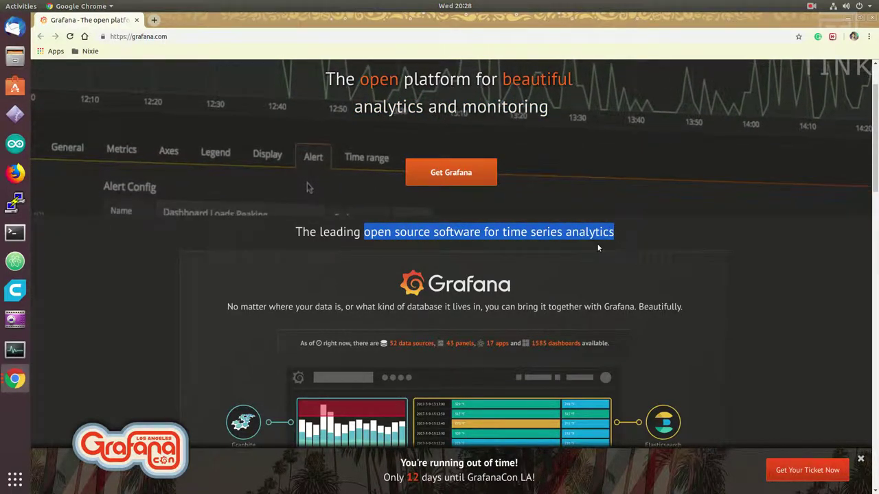
scroll(597, 248, "down", 2)
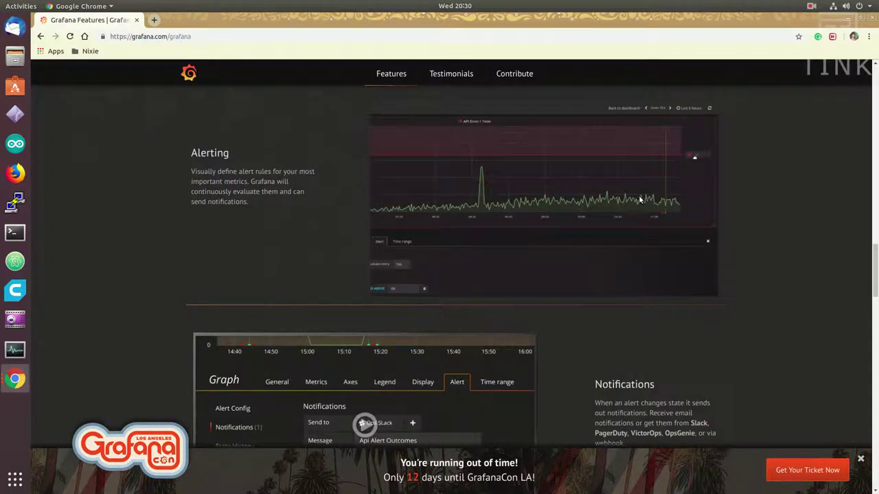
scroll(665, 219, "up", 1)
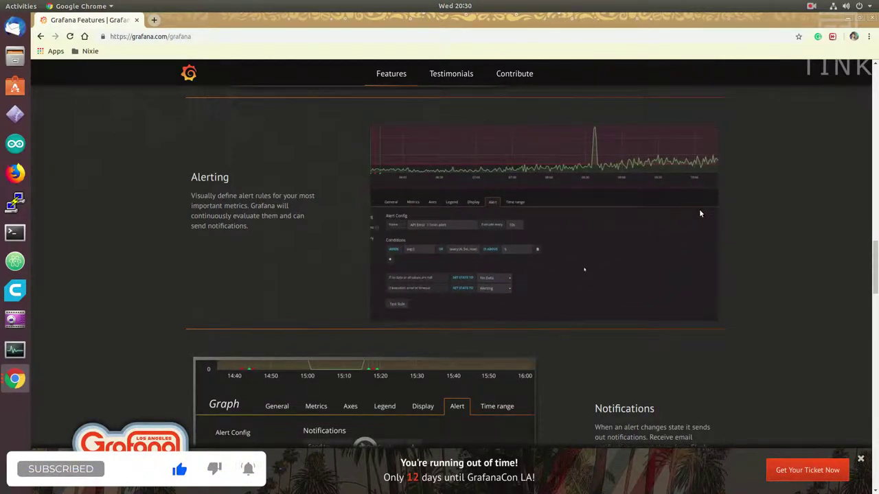
scroll(701, 214, "up", 3)
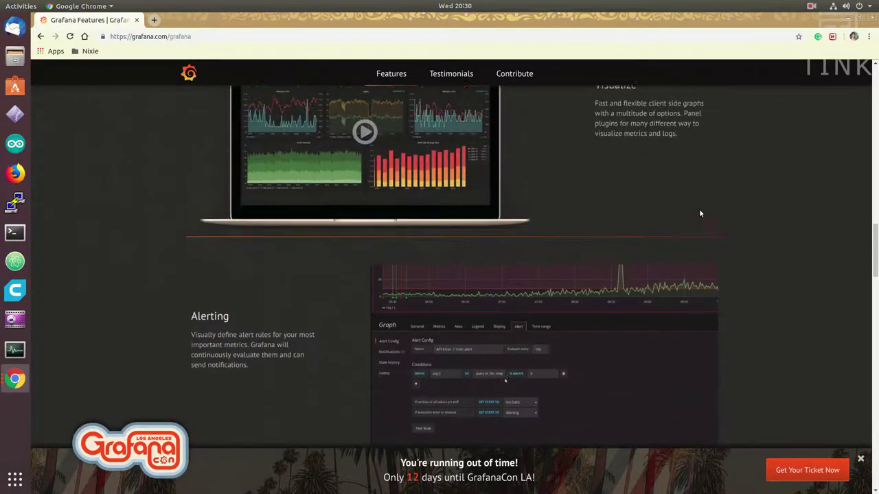
scroll(700, 213, "up", 2)
left_click(388, 202)
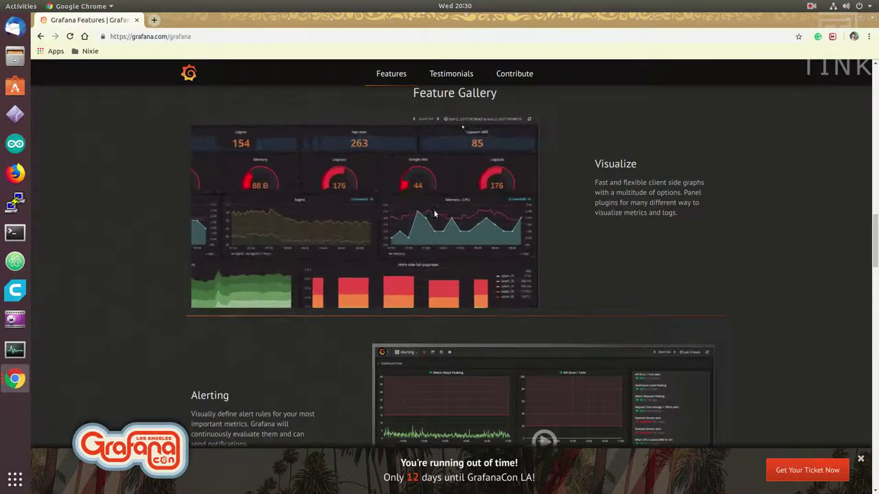
scroll(434, 213, "down", 3)
scroll(434, 210, "down", 3)
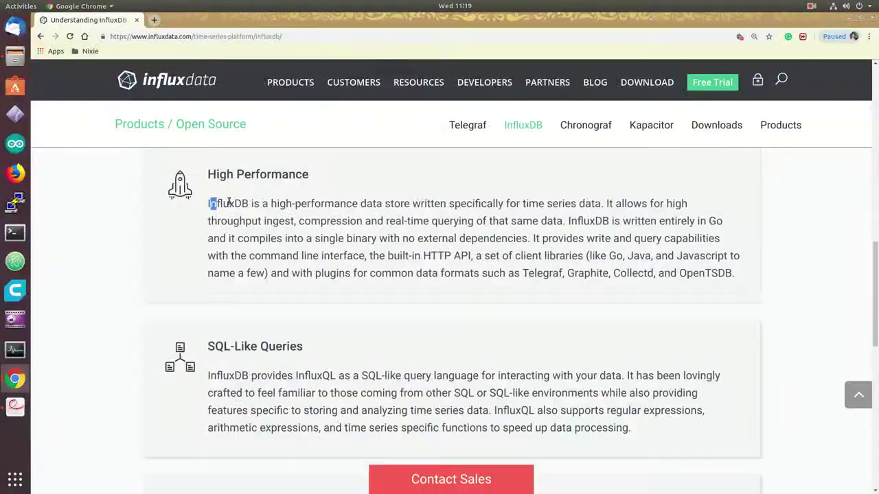
left_click_drag(210, 204, 594, 202)
left_click_drag(522, 203, 604, 203)
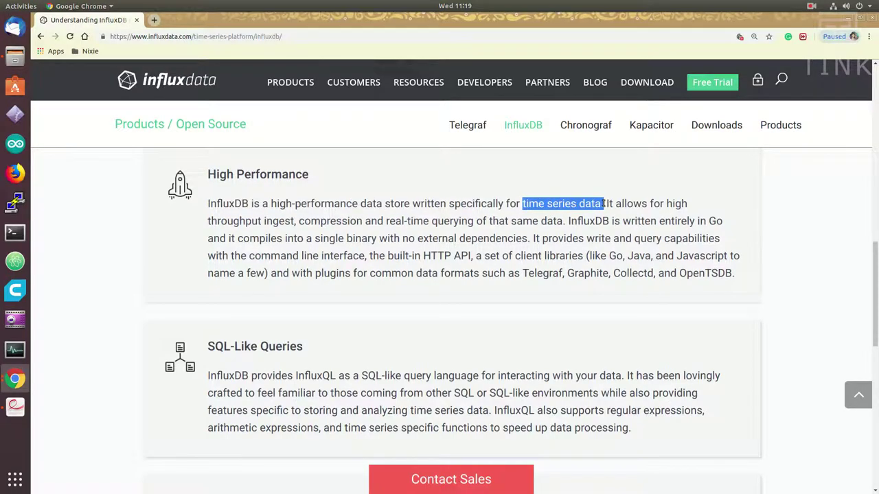
left_click(580, 216)
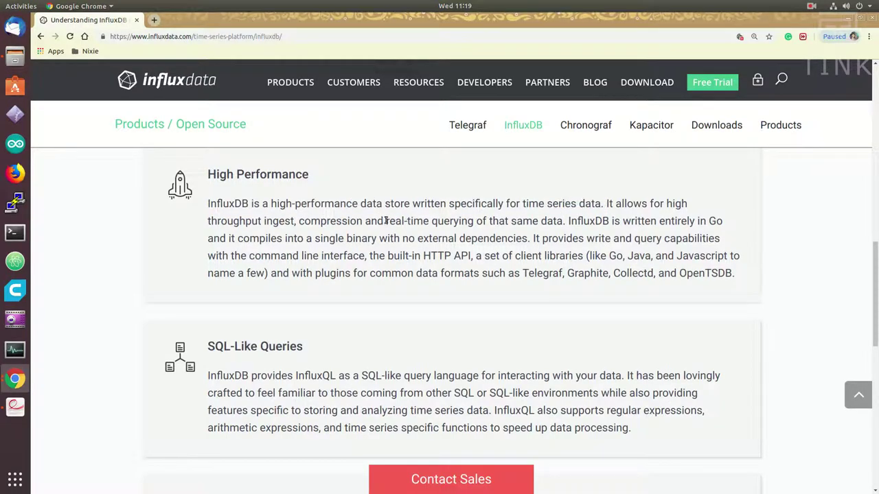
left_click_drag(386, 221, 559, 220)
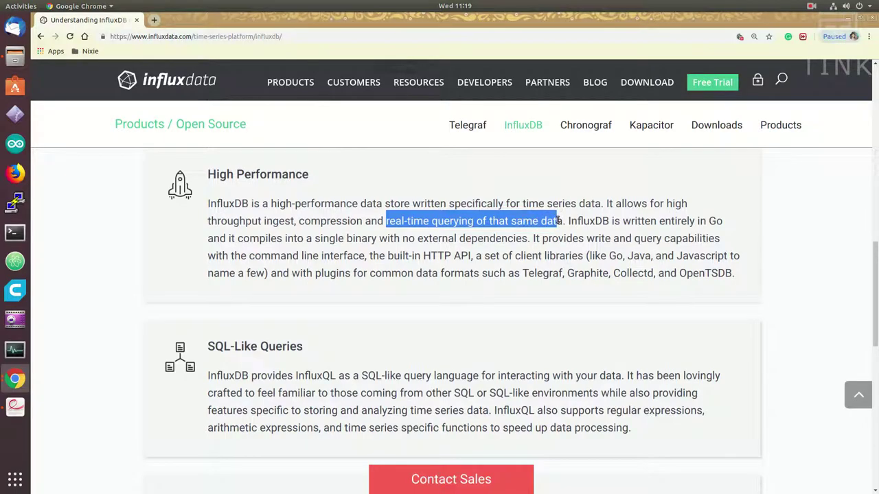
left_click(431, 222)
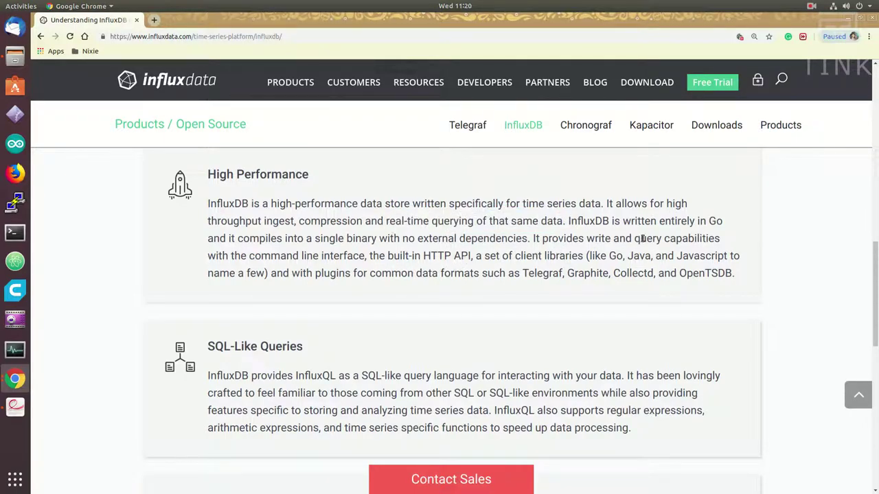
scroll(428, 261, "down", 1)
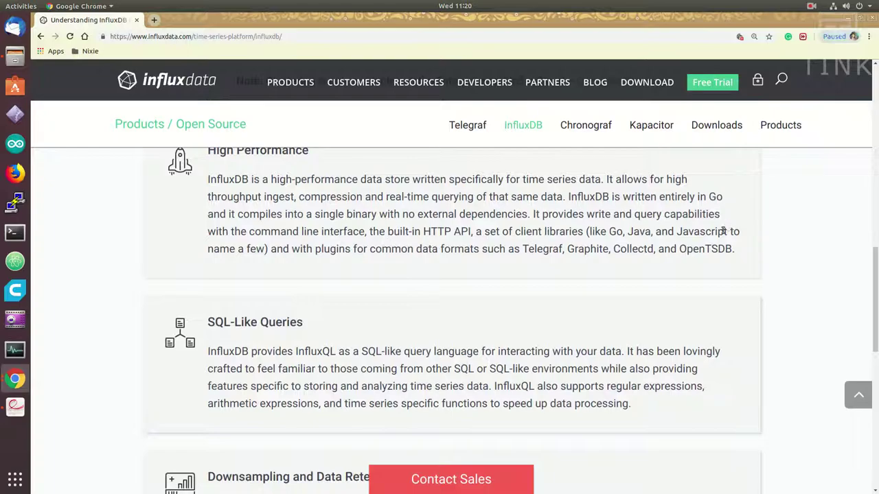
scroll(439, 323, "down", 3)
left_click_drag(370, 323, 492, 324)
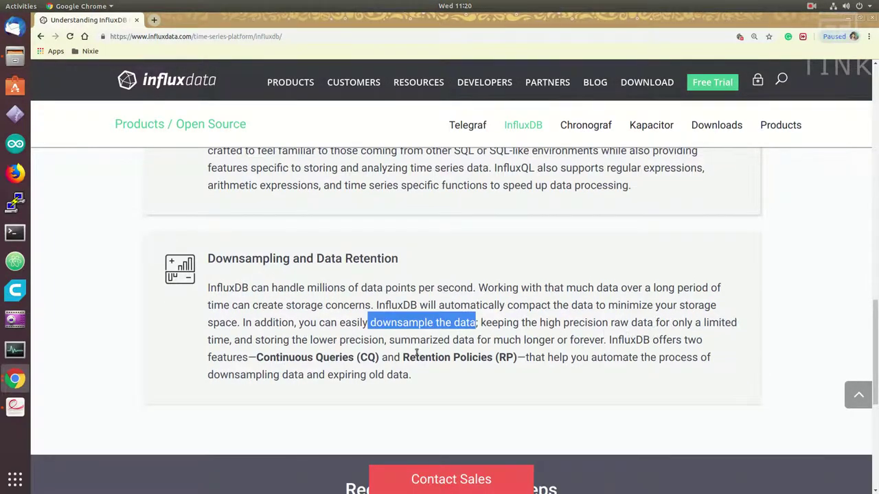
left_click_drag(256, 359, 518, 354)
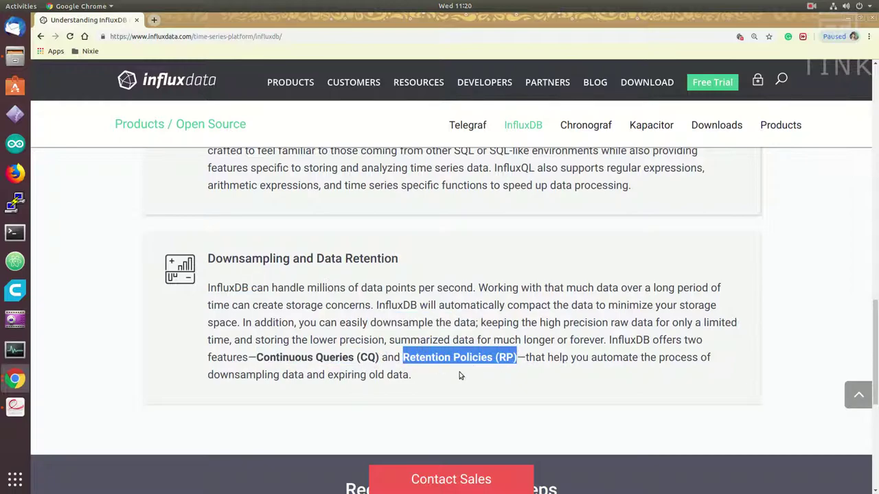
left_click_drag(256, 358, 517, 357)
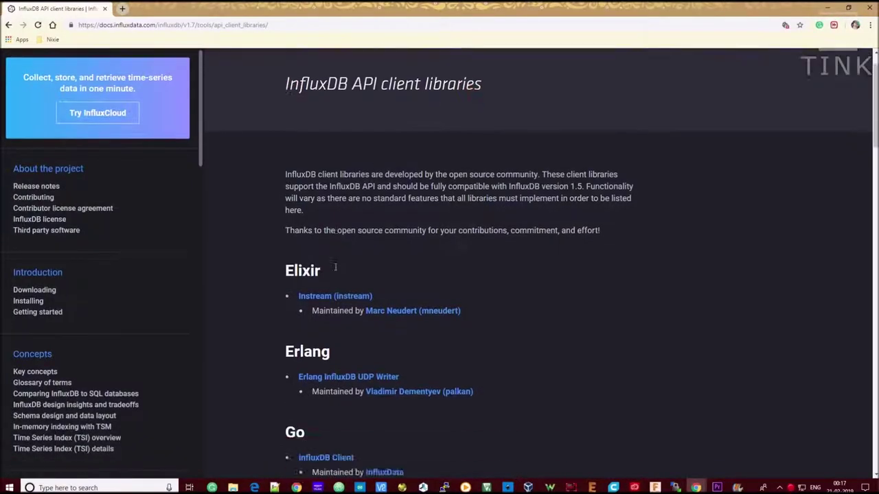
Step: Scroll down the API client libraries page to the InfluxDB-Python entry
scroll(309, 233, "down", 3)
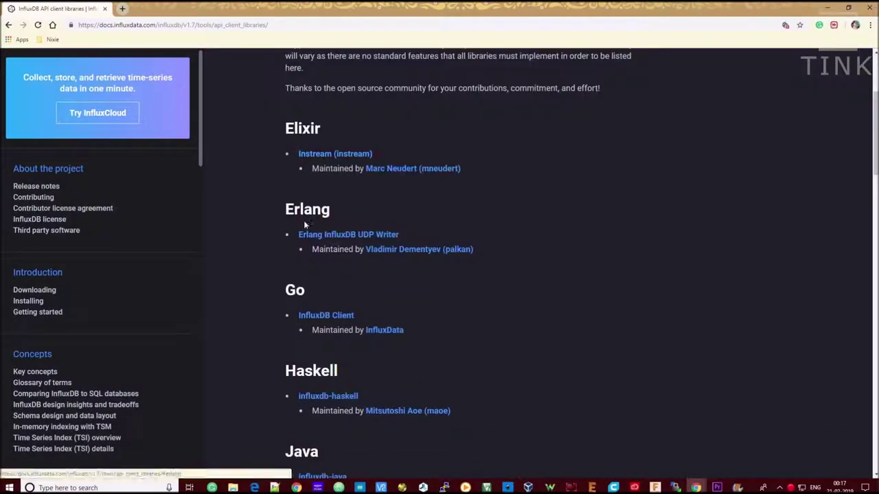
scroll(306, 148, "down", 3)
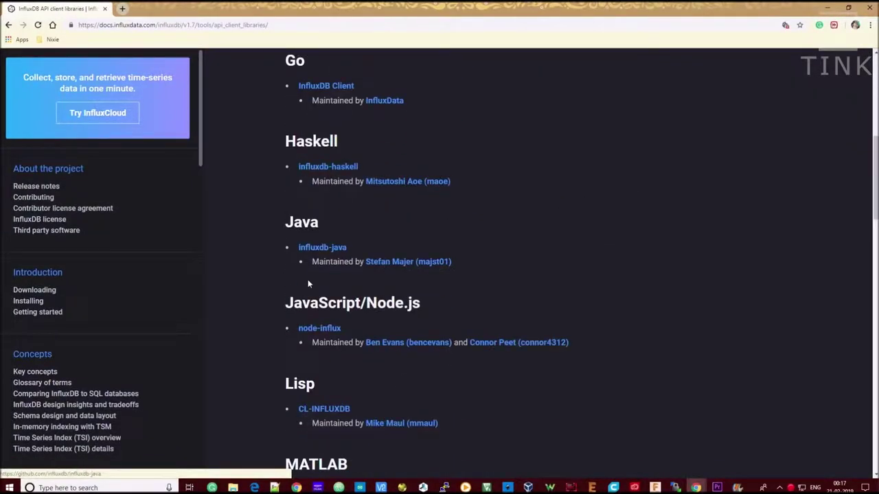
scroll(304, 128, "down", 10)
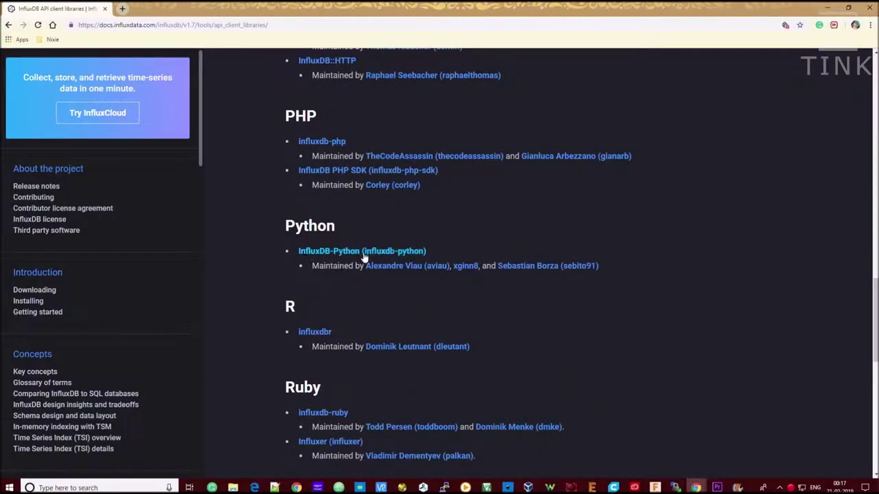
scroll(304, 351, "down", 3)
scroll(306, 349, "down", 3)
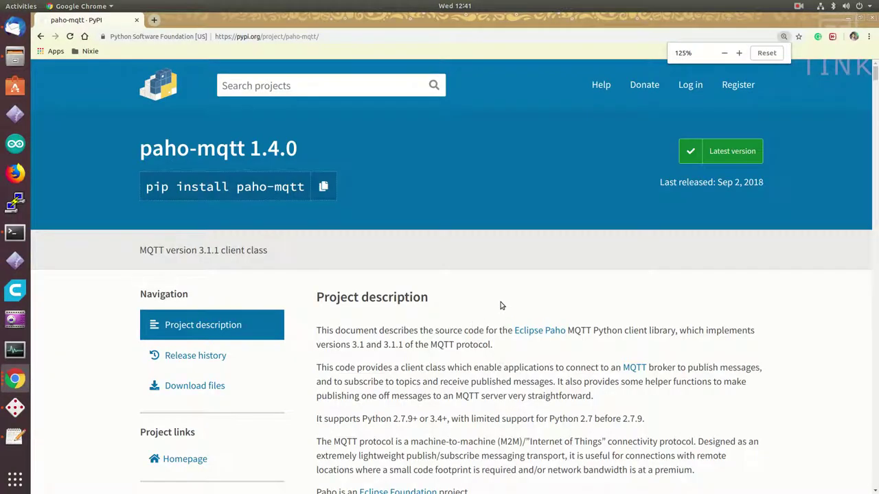
Step: Highlight the paho-mqtt 1.4.0 title, the pip install paho-mqtt command, and the script's iotfridge name
scroll(379, 281, "down", 1)
scroll(274, 227, "up", 1)
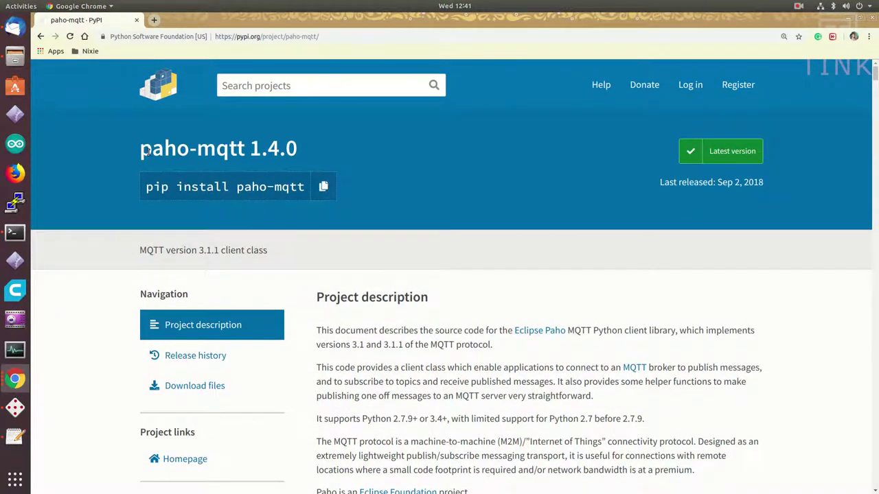
left_click_drag(140, 150, 304, 143)
left_click(229, 174)
left_click_drag(154, 186, 304, 186)
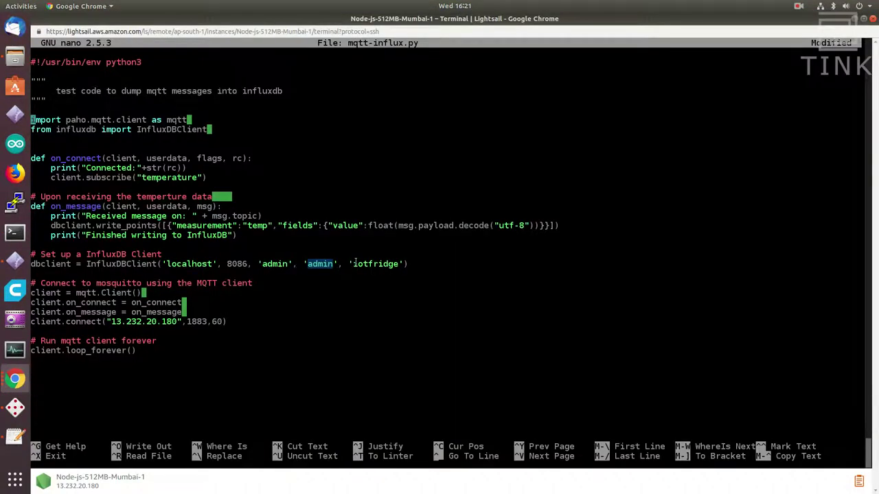
left_click_drag(354, 263, 402, 265)
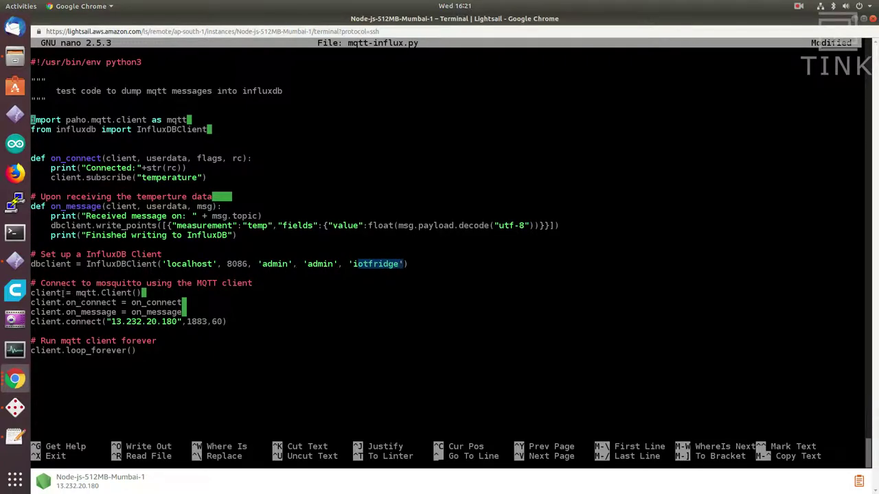
Step: Point out mqtt-influx.py's mqtt.Client() call, on_message callback and InfluxDB write code
left_click_drag(77, 293, 146, 293)
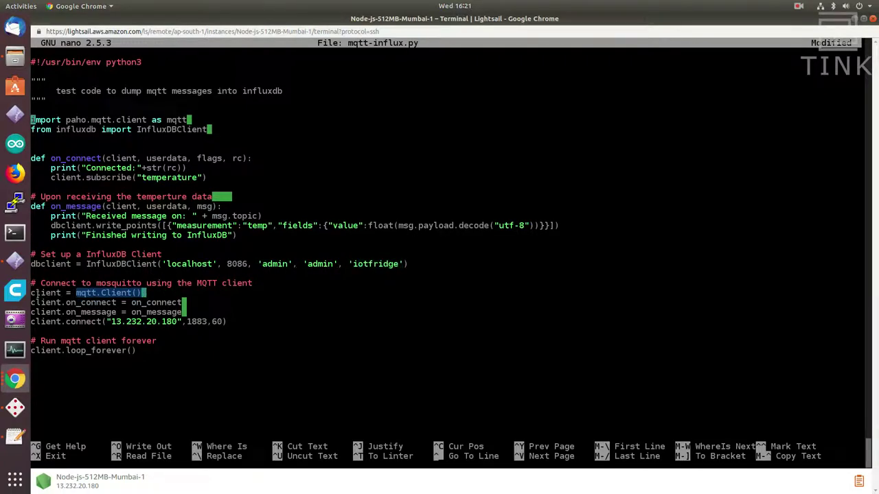
left_click_drag(36, 293, 62, 293)
left_click_drag(51, 206, 217, 206)
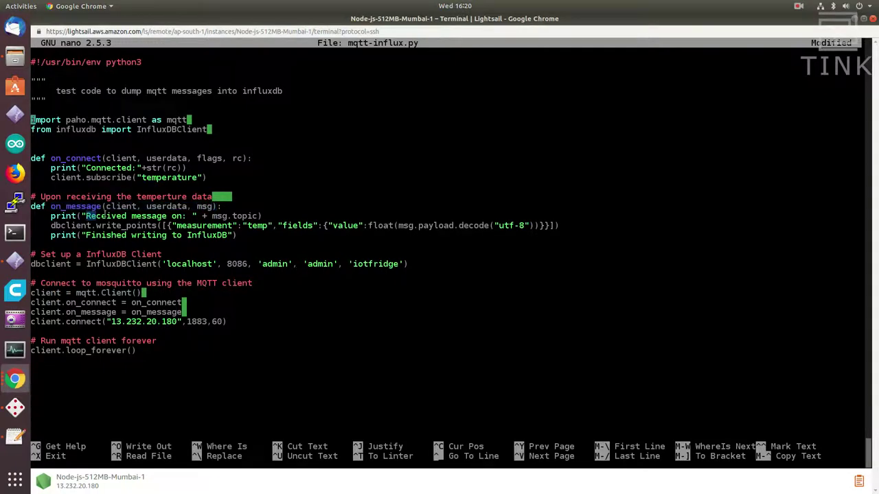
left_click_drag(453, 234, 347, 221)
Step: In the influx shell, list databases and create the iotfridge database
type("ux")
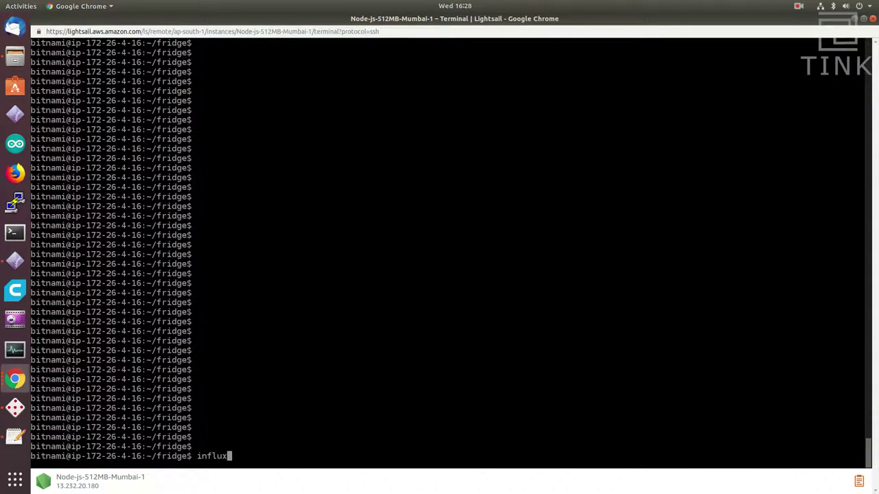
key("Return")
type("show databases")
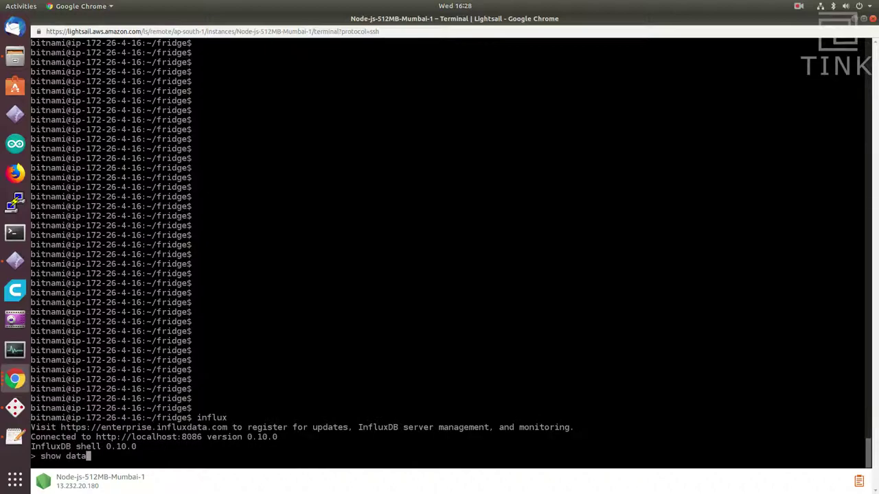
key("Return")
type("create database iotfridgf")
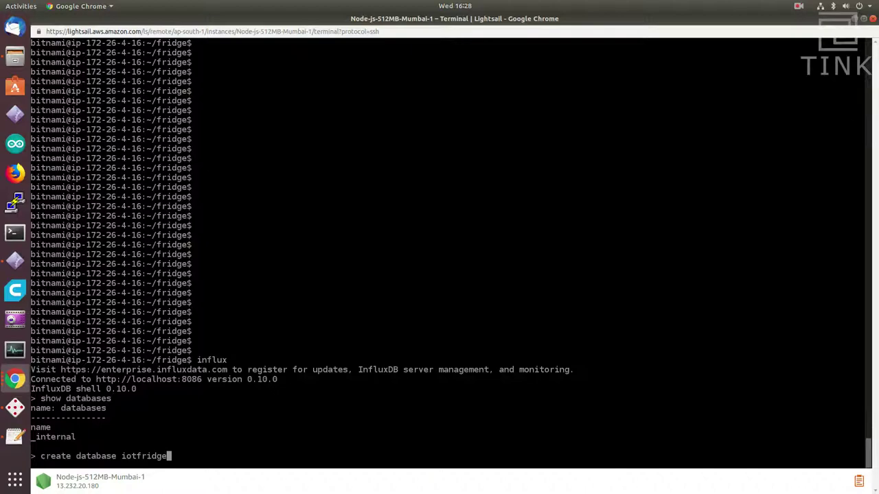
key("Return")
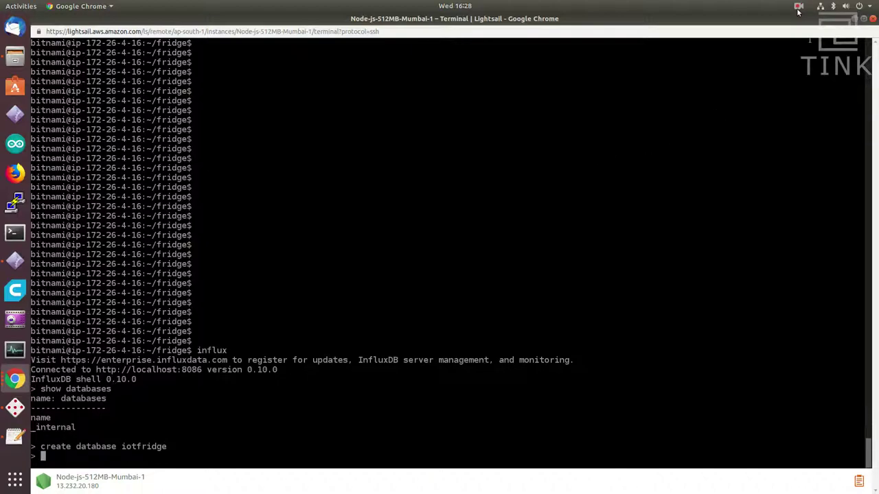
Step: Run python3 mqtt-influx.py and publish a 30.5 reading from MQTTBox to confirm it's received
left_click(799, 6)
left_click(798, 91)
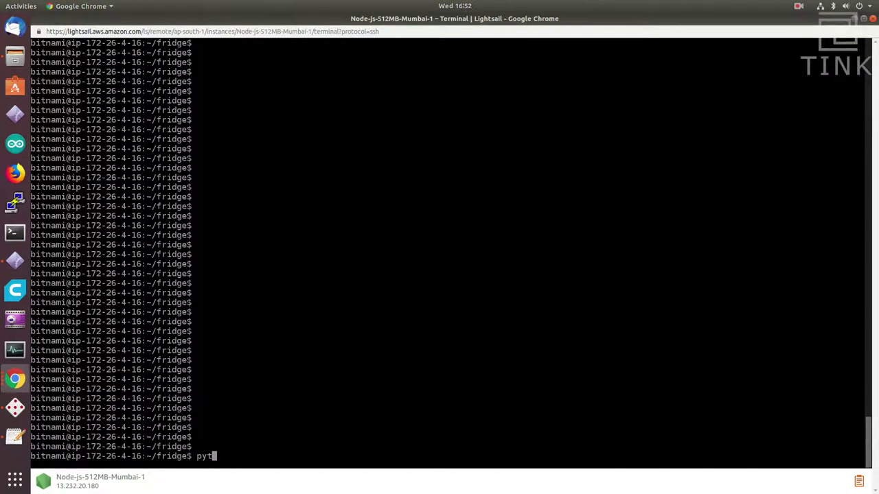
type("thon3 mqtt-influx.py")
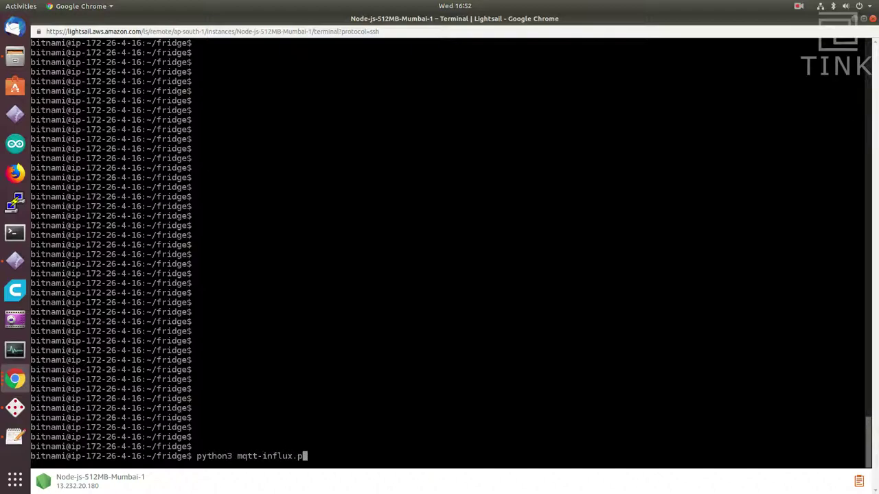
key("Return")
left_click_drag(111, 447, 41, 447)
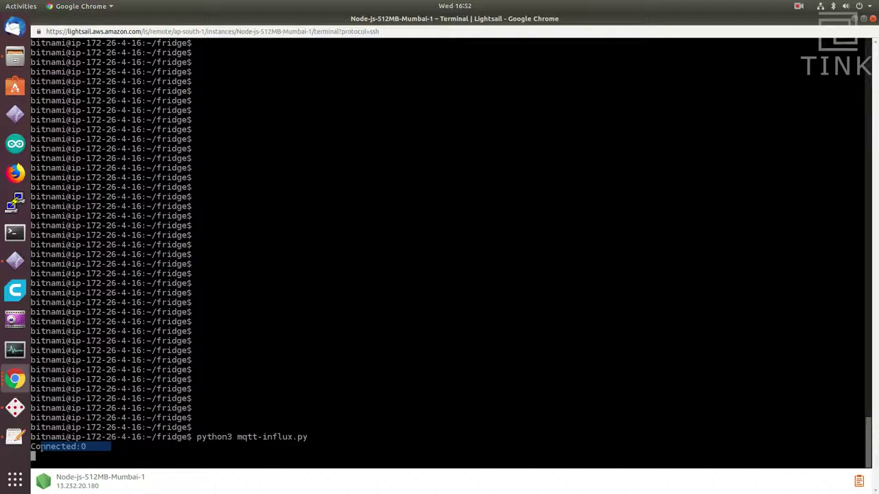
left_click(15, 408)
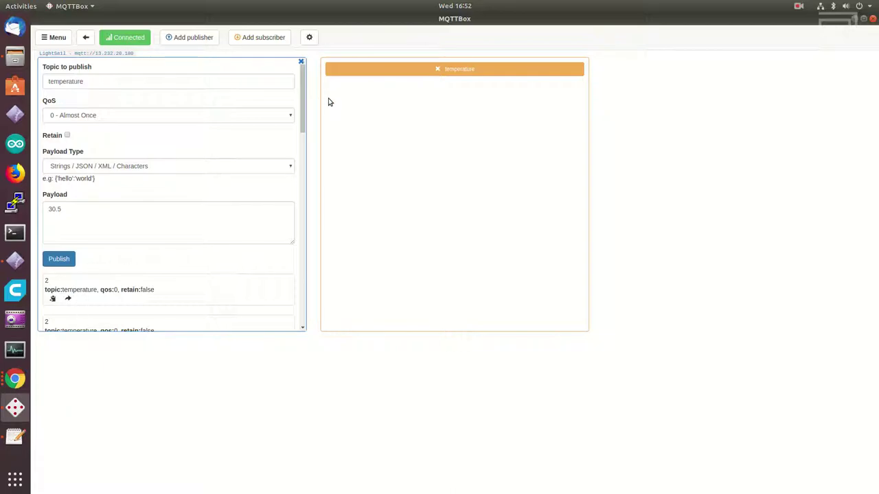
left_click(65, 260)
key("alt+Tab")
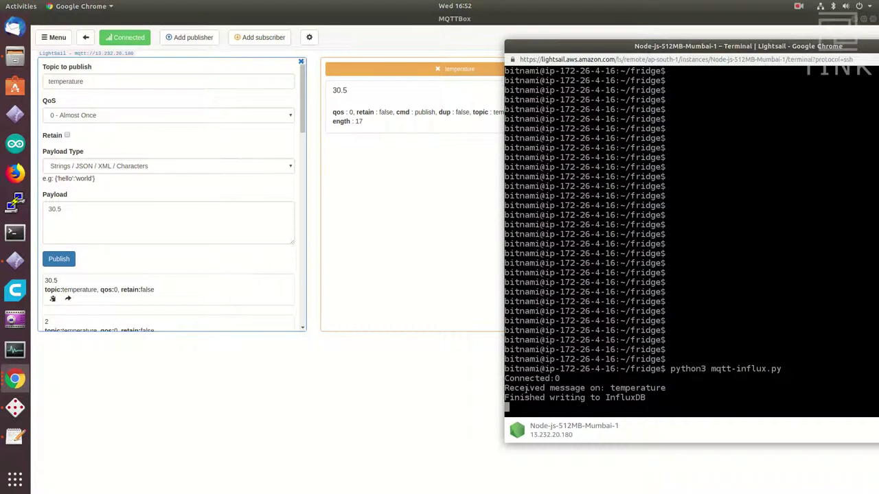
left_click_drag(514, 388, 695, 389)
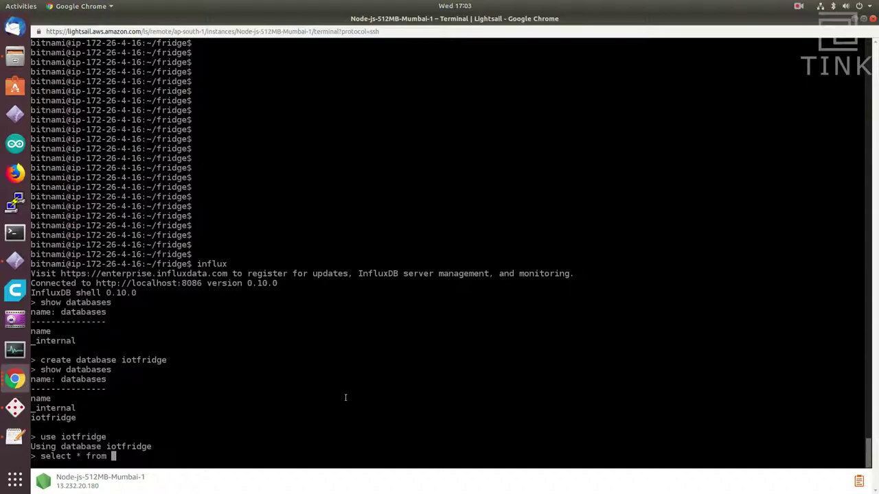
Step: Query the temp measurement and highlight the stored temperature values
type("temp")
key("Return")
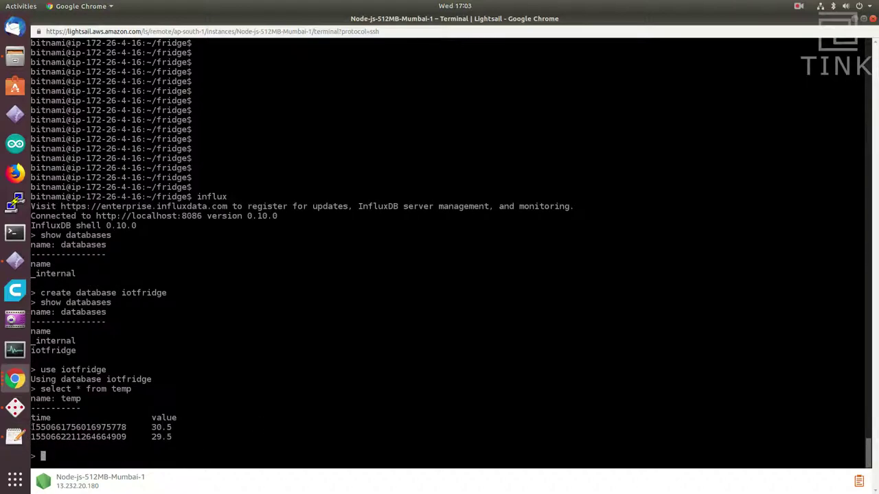
left_click_drag(32, 427, 165, 437)
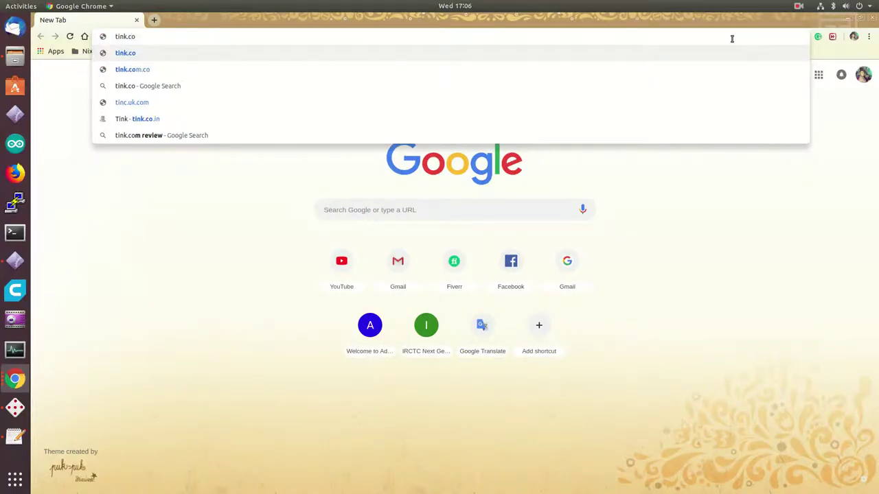
Step: Load the Grafana server at the iot. .in address on port 3000
type(".in")
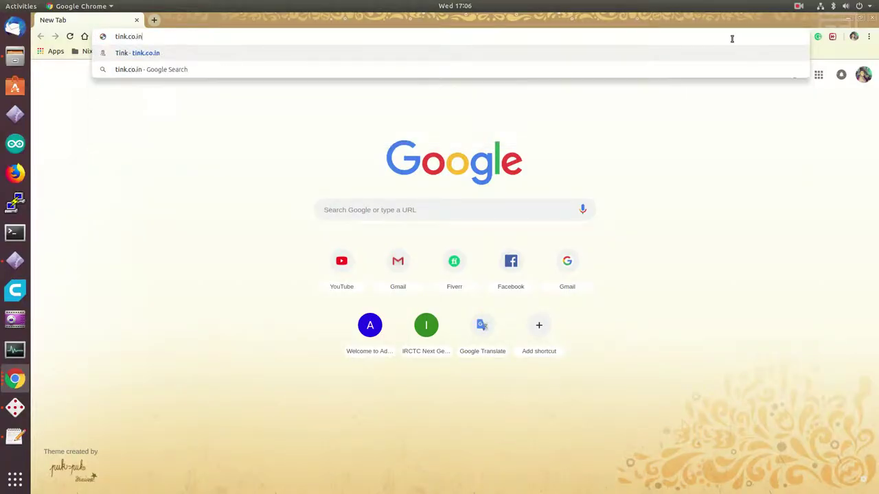
key("Home")
type("iot.")
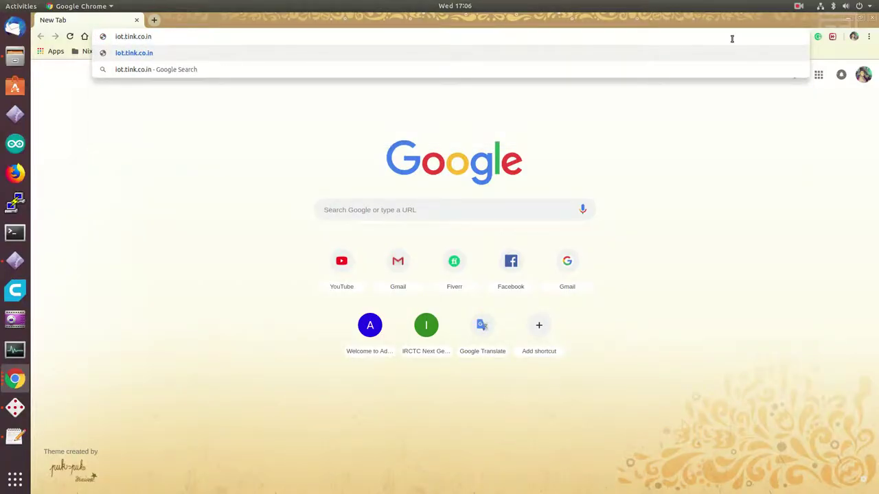
key("End")
type(":3000")
key("Return")
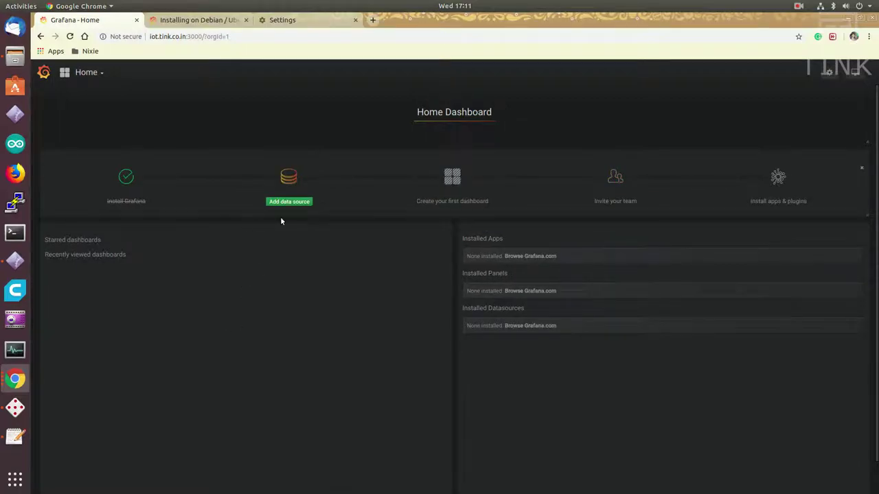
left_click(286, 200)
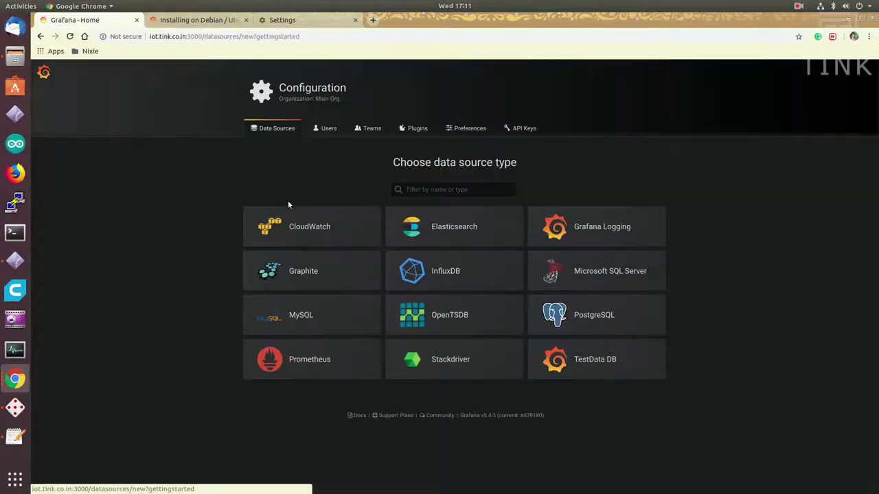
left_click(405, 282)
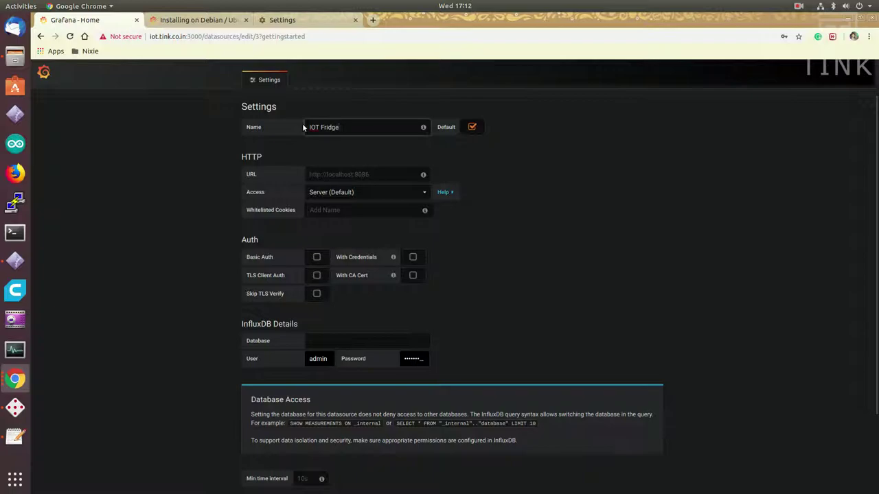
left_click(328, 176)
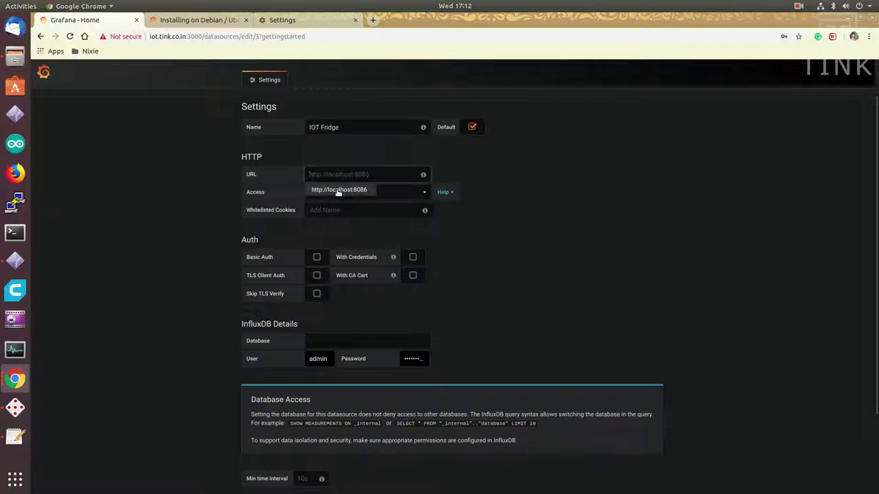
left_click(337, 192)
left_click(326, 359)
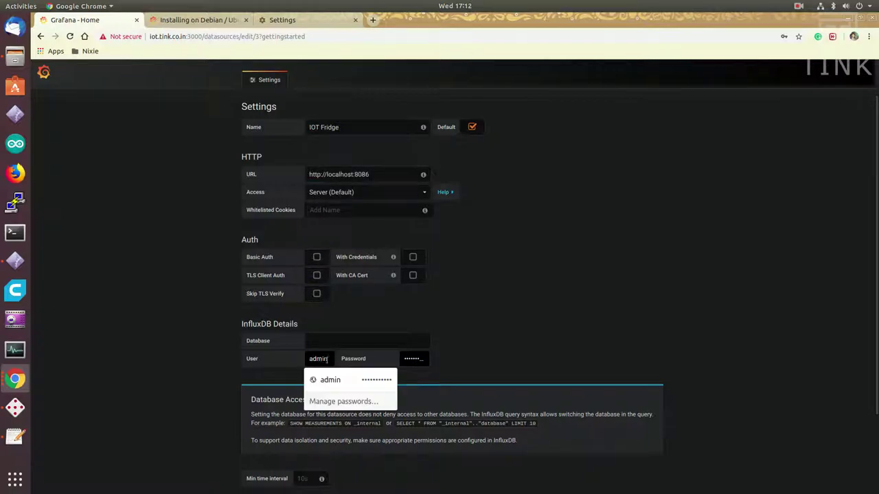
key("Tab")
key("shift+Tab")
key("shift+Tab")
type("iot")
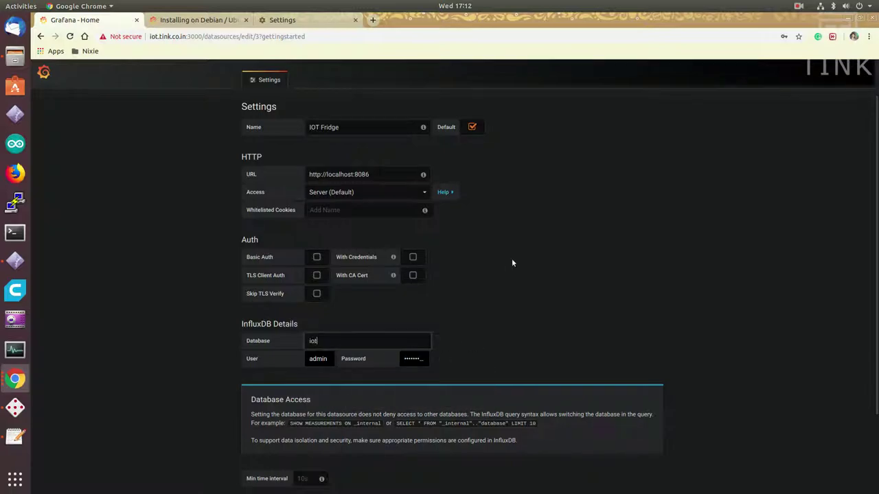
type("fridge")
scroll(511, 262, "down", 3)
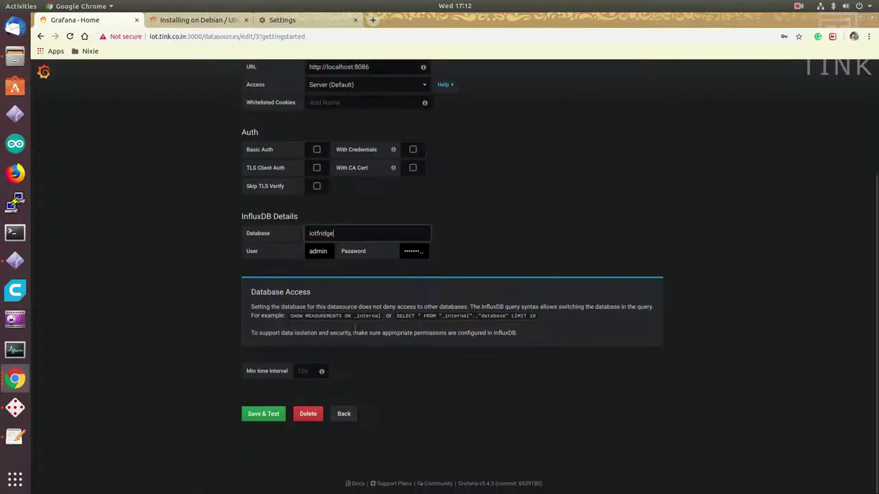
left_click(267, 415)
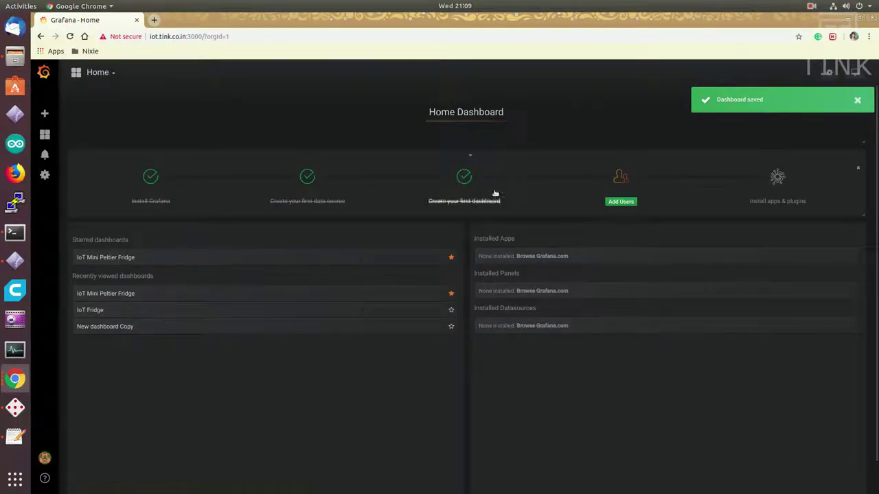
Step: Create the first dashboard with a Graph panel and open the panel for editing
left_click(464, 179)
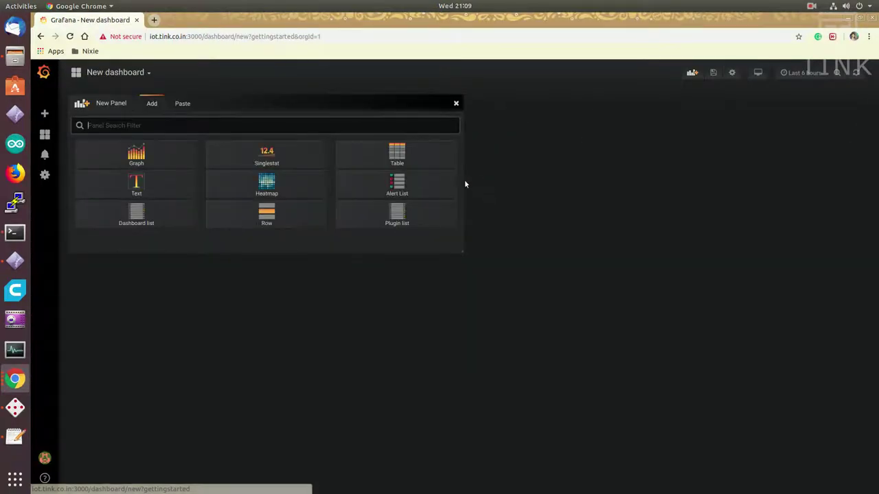
left_click(129, 159)
left_click(278, 102)
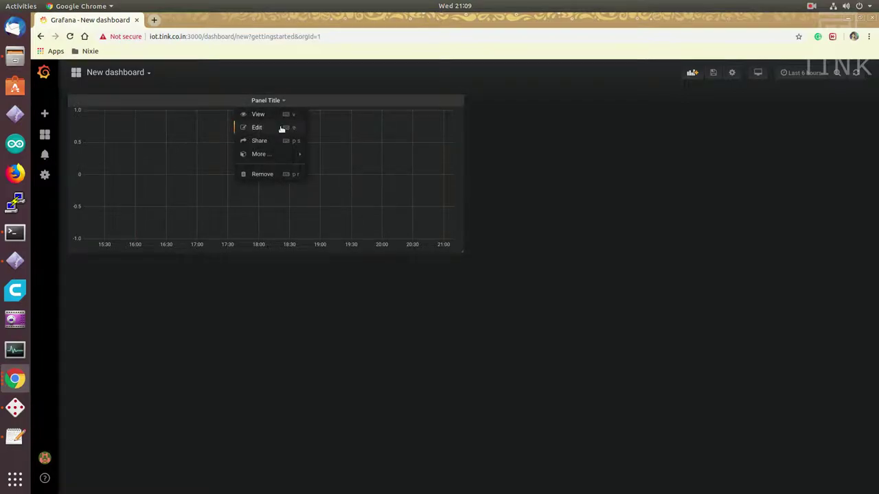
left_click(258, 127)
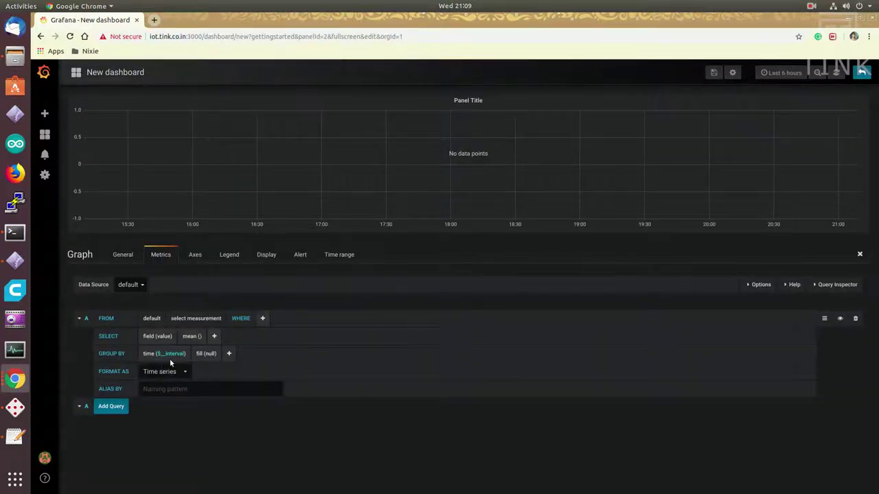
Step: Plot the temp measurement from IOT Fridge over the last 3 hours
left_click(187, 318)
double_click(136, 287)
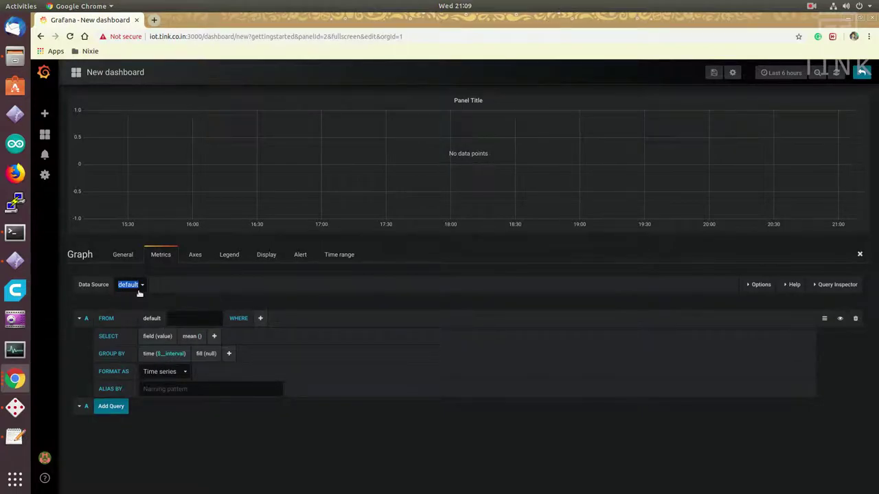
left_click(143, 308)
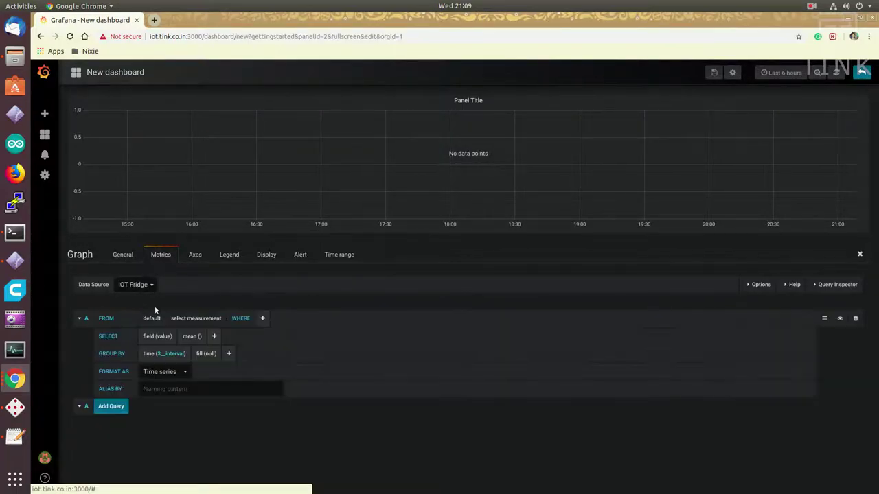
left_click(201, 319)
left_click(186, 333)
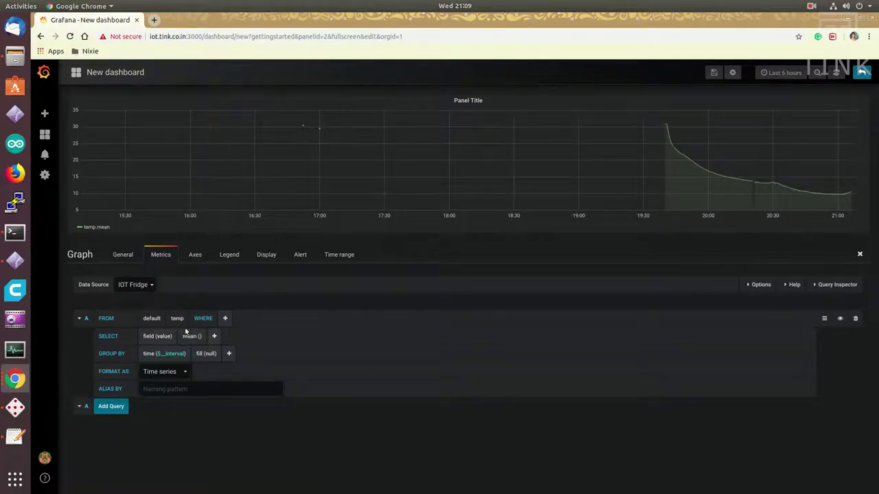
left_click(782, 72)
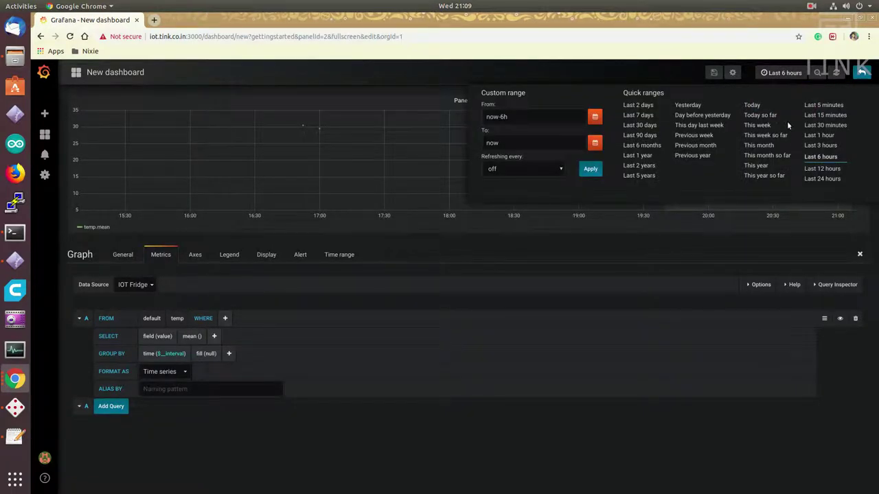
left_click(821, 145)
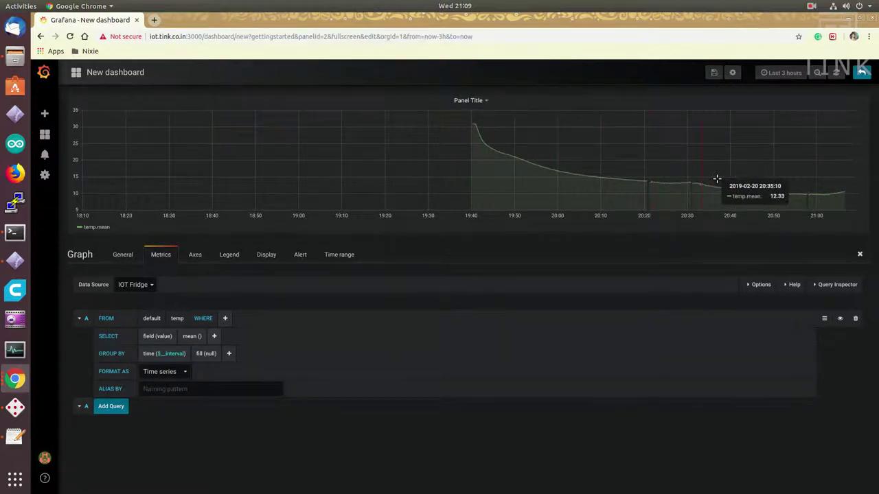
Step: Set the left Y axis to Celsius, min 0, max 35, 1 decimal, labelled Temperature
left_click(196, 255)
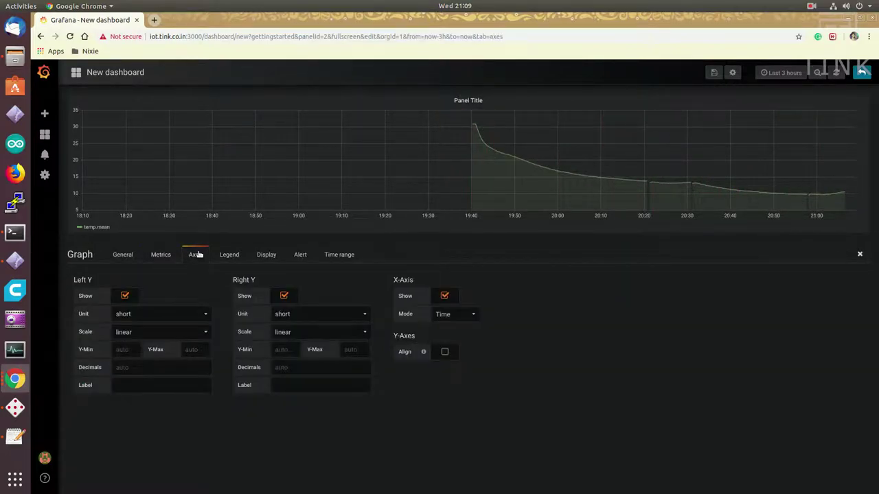
left_click(198, 317)
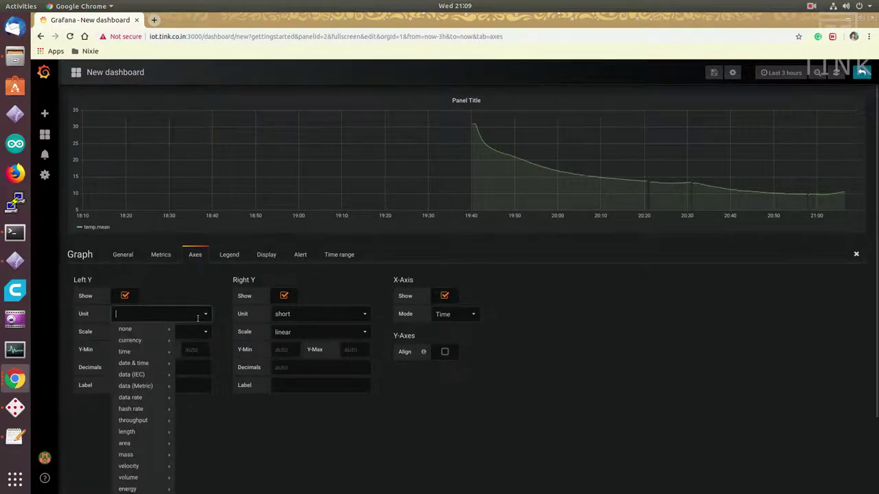
scroll(158, 412, "down", 1)
mouse_move(141, 452)
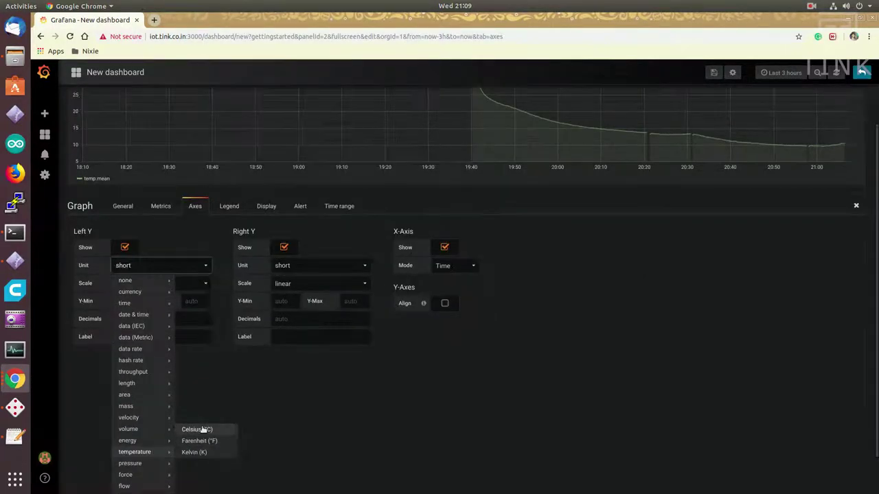
left_click(199, 429)
left_click(135, 350)
type("0")
left_click(209, 349)
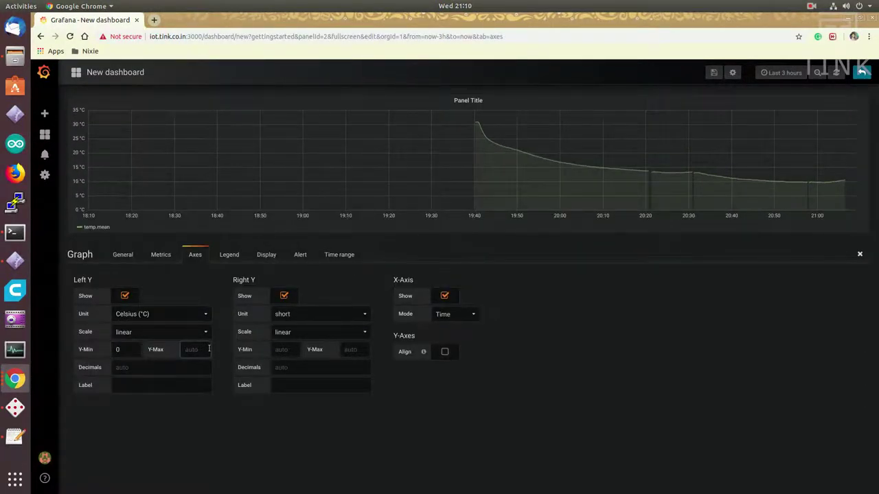
type("35")
left_click(197, 367)
type("1")
left_click(184, 383)
type("Temperature")
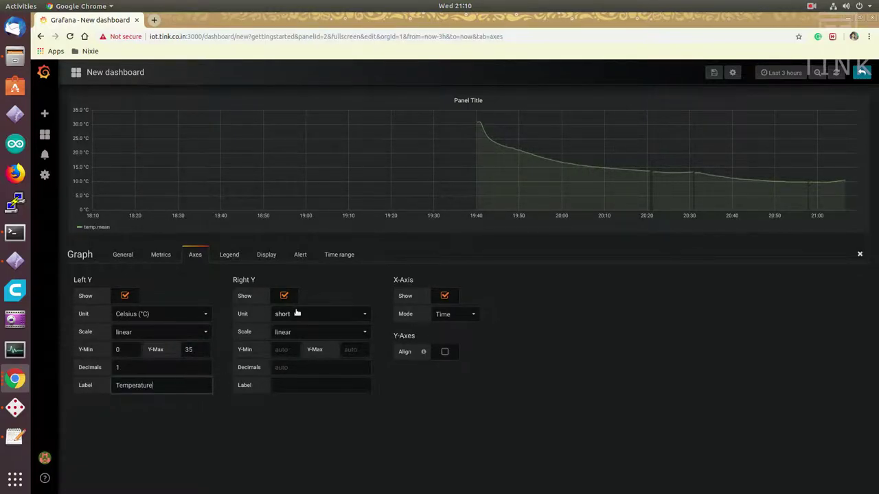
Step: Label the right axis 'Time' and override the panel's time range to the last 2 hours
left_click(296, 313)
left_click(342, 265)
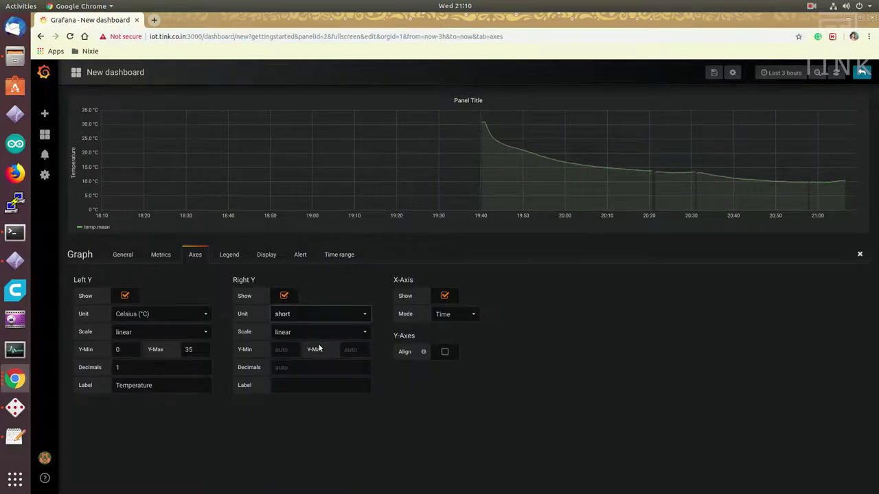
left_click(312, 384)
type("Time")
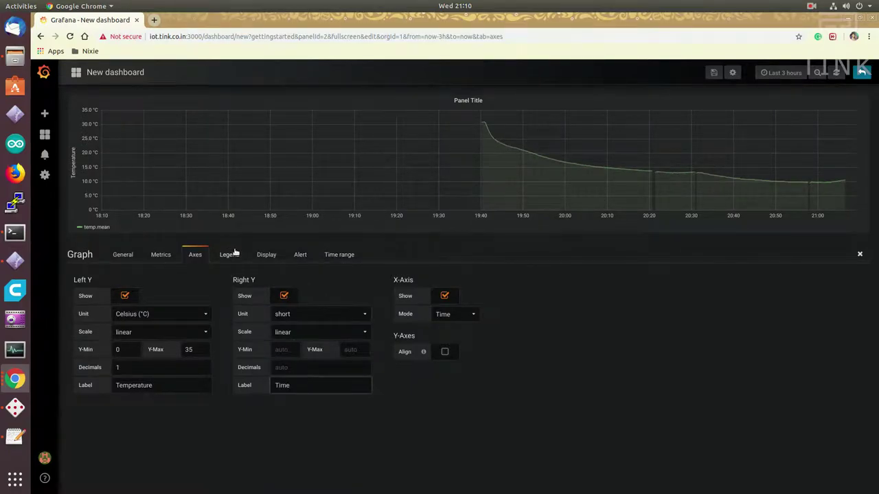
left_click(339, 254)
left_click(234, 284)
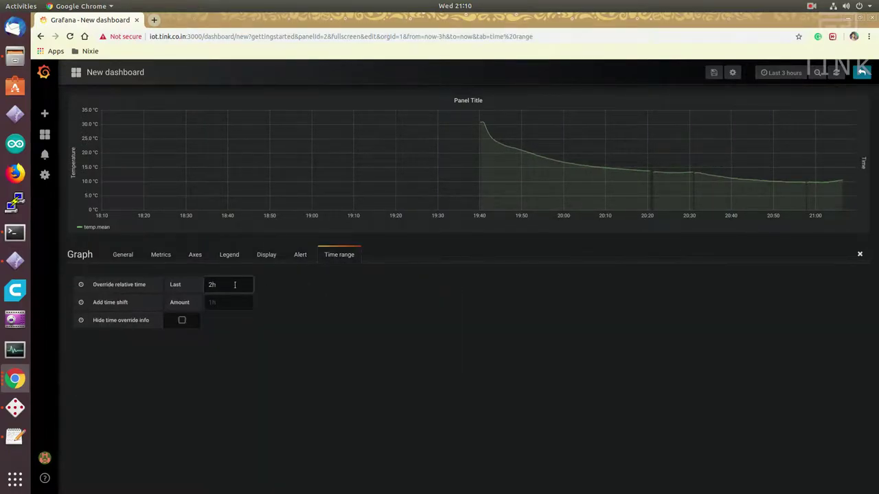
key("Tab")
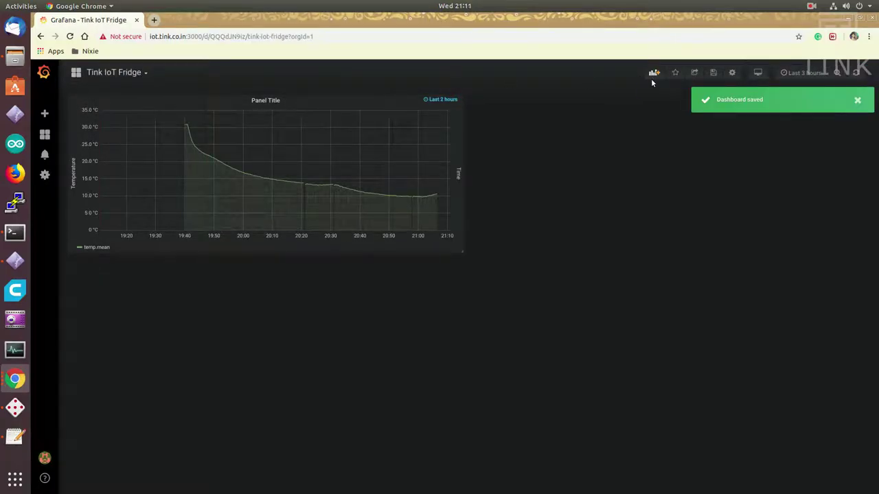
Step: Add a Singlestat panel querying temp from the IOT Fridge data source
left_click(653, 73)
left_click(265, 155)
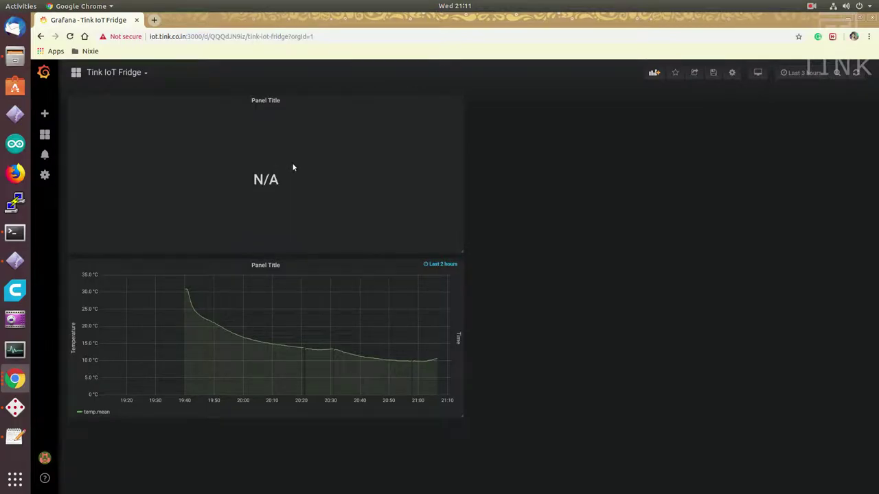
left_click(275, 101)
left_click(273, 128)
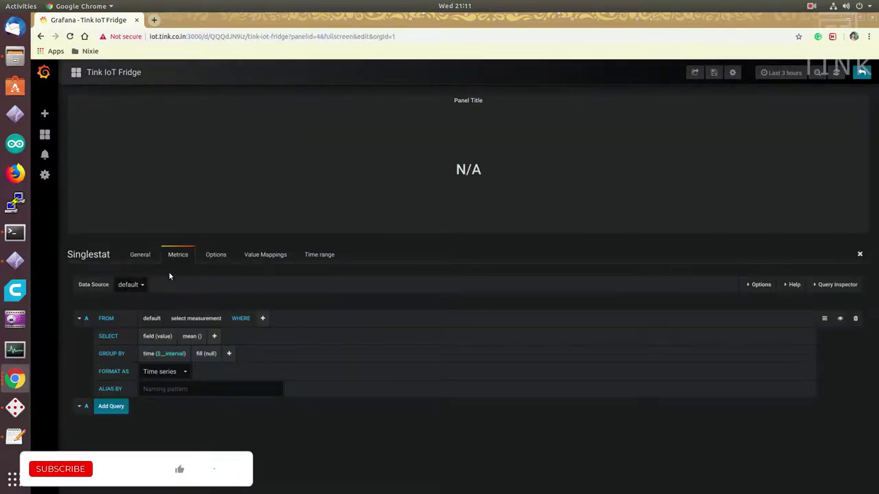
left_click(132, 284)
left_click(138, 311)
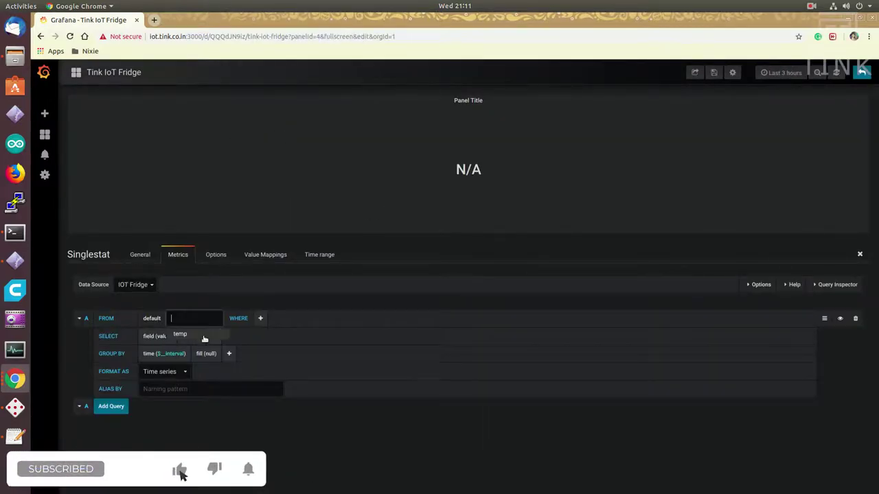
left_click(204, 336)
left_click(215, 254)
Step: Show the Current value as a gauge in Celsius
left_click(147, 296)
left_click(130, 332)
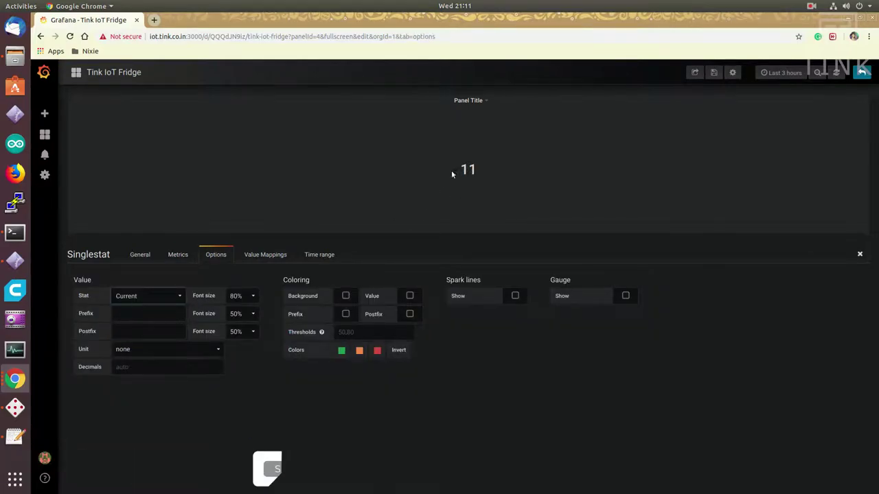
left_click(626, 295)
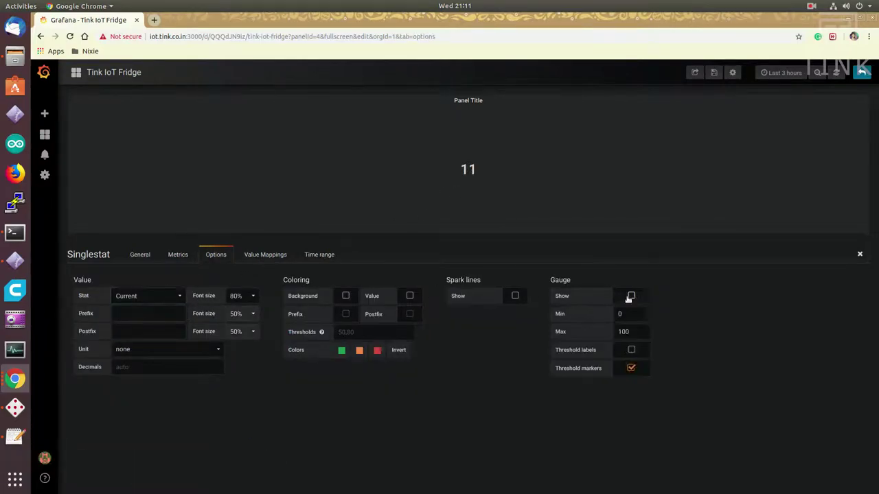
left_click(168, 348)
mouse_move(148, 487)
left_click(195, 465)
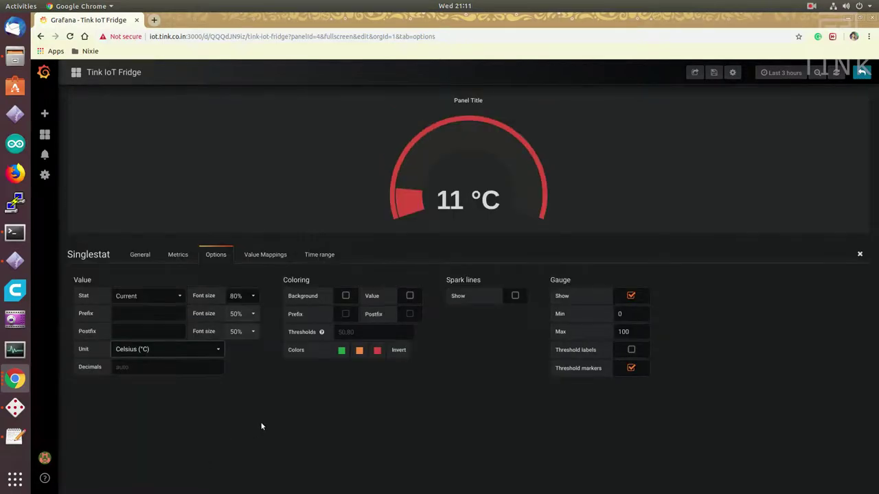
Step: Turn on background colouring and make the middle threshold blue
left_click(345, 296)
left_click(359, 350)
left_click(341, 317)
left_click(368, 317)
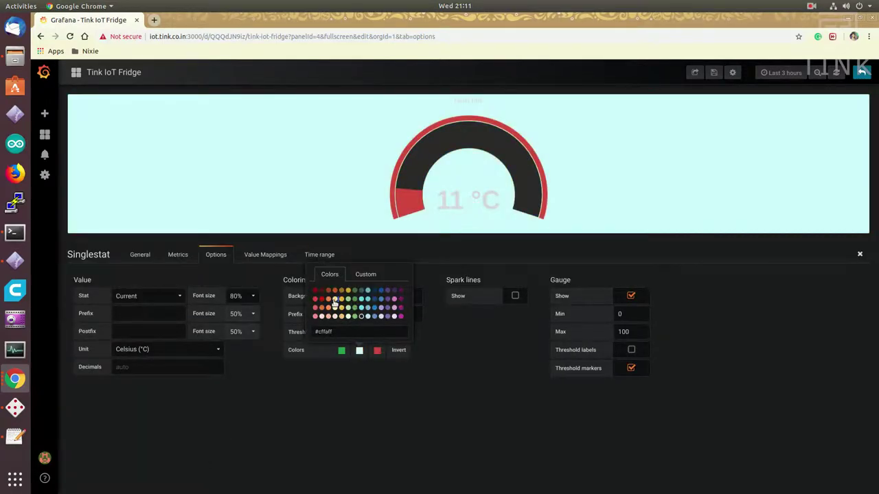
left_click(321, 308)
mouse_move(359, 350)
left_click(394, 308)
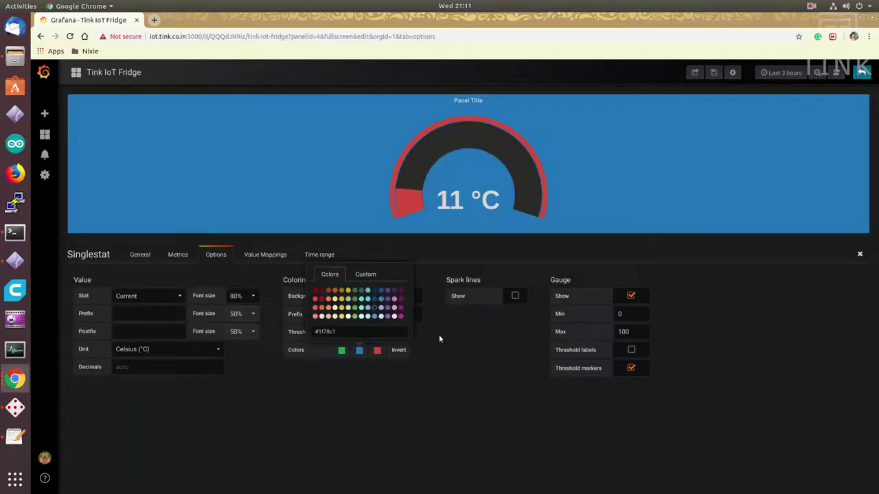
Step: Save the dashboard and exit panel editing
key("ctrl+s")
left_click(432, 186)
left_click(861, 73)
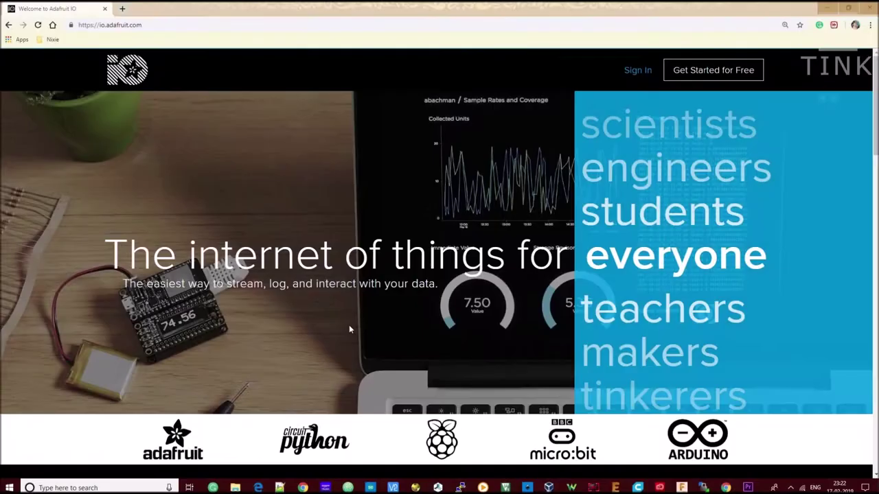
Step: Highlight the Adafruit IO headline and tagline, then scroll down the landing page
left_click_drag(128, 250, 722, 289)
left_click(709, 286)
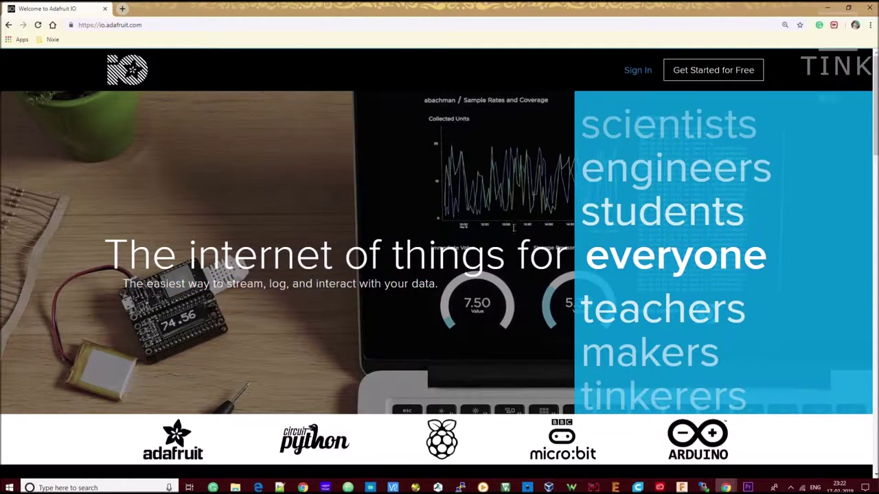
scroll(339, 301, "down", 5)
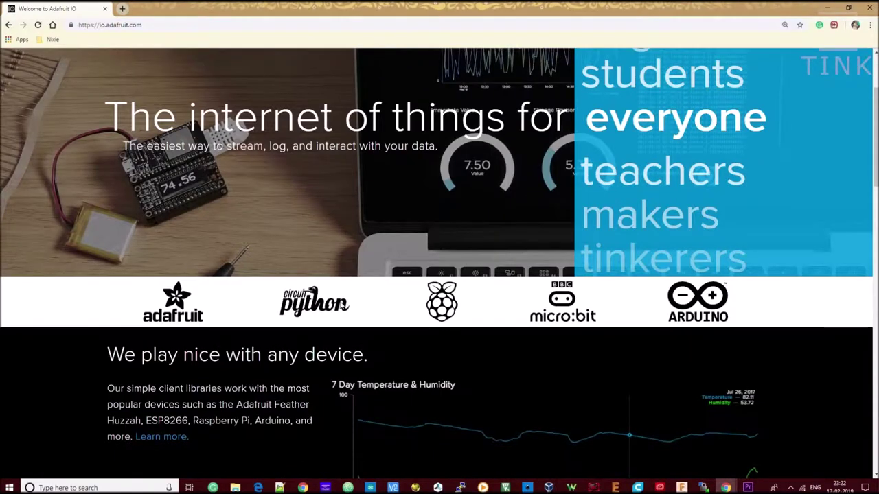